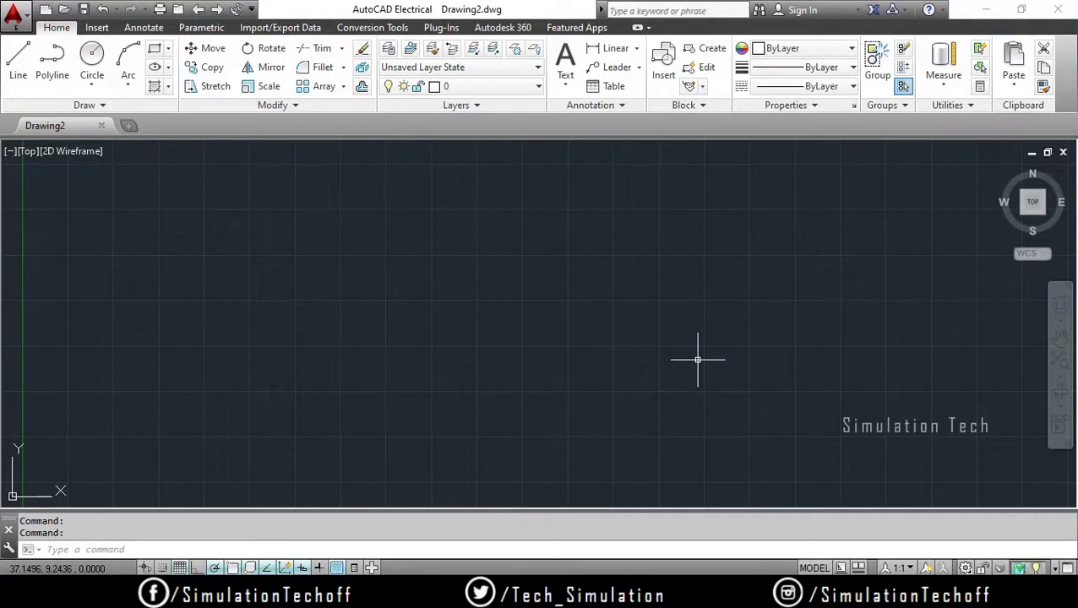
- Sketch a circle and a diagonal line on the blank canvas
left_click(92, 56)
left_click(388, 308)
left_click(468, 362)
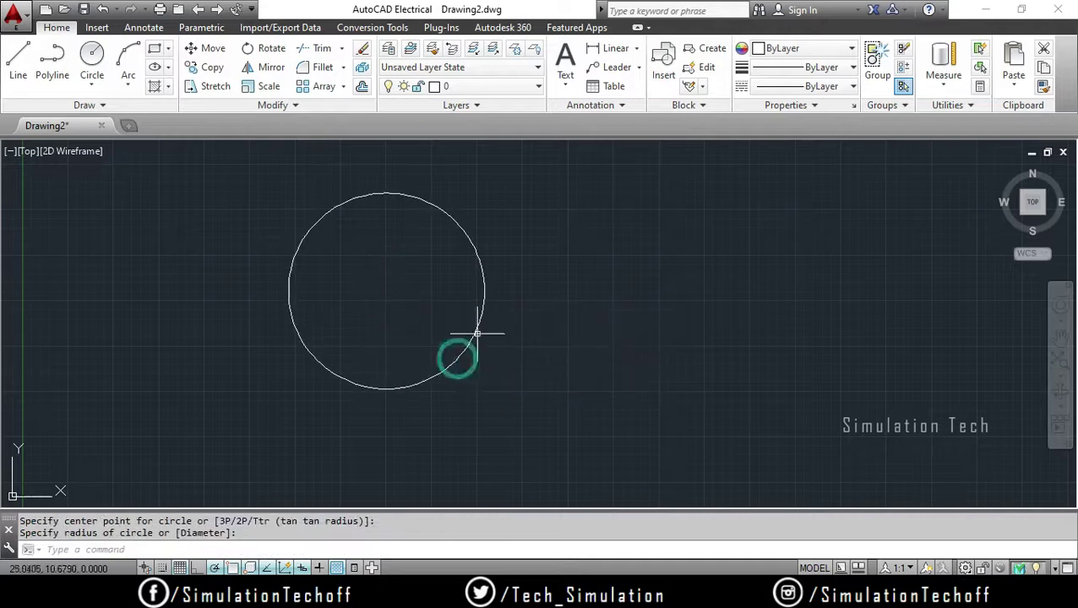
middle_click_drag(530, 336, 571, 366)
left_click(17, 60)
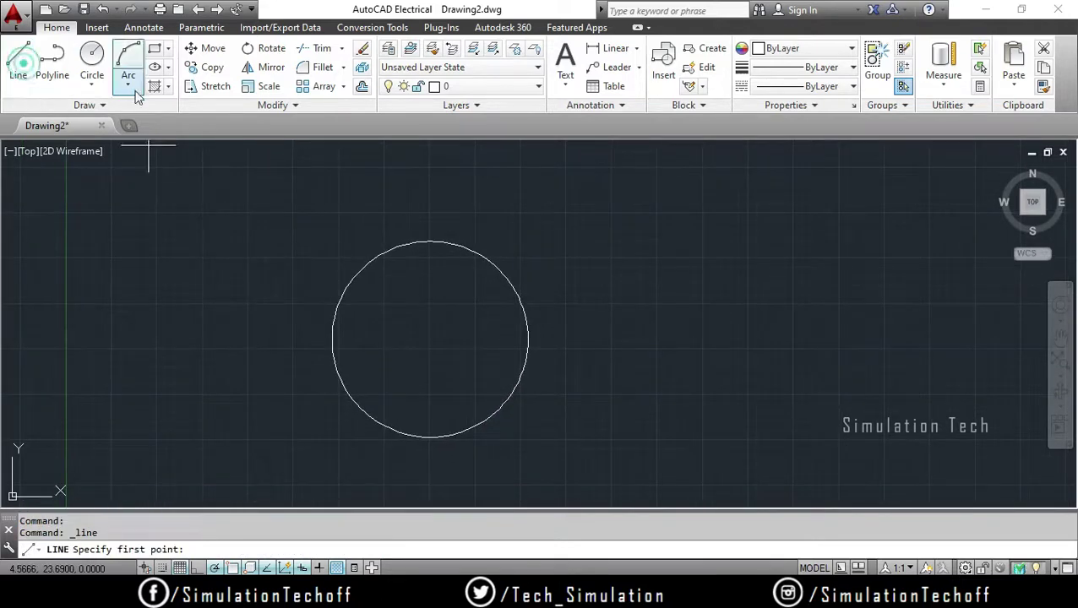
left_click(638, 254)
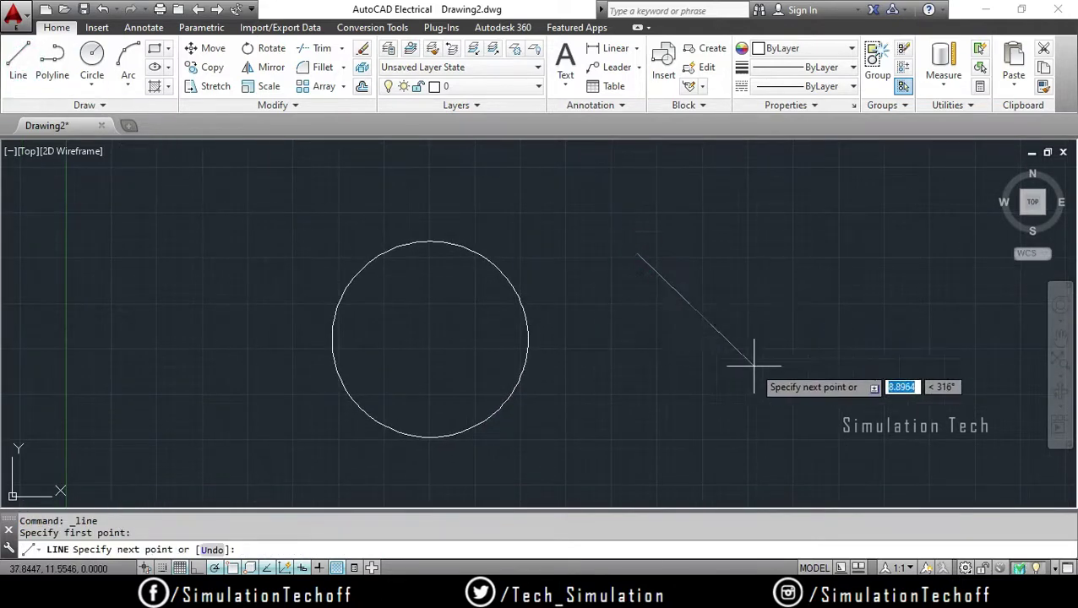
left_click(764, 420)
key("Escape")
- Window-select the circle and line and erase them
left_click(249, 188)
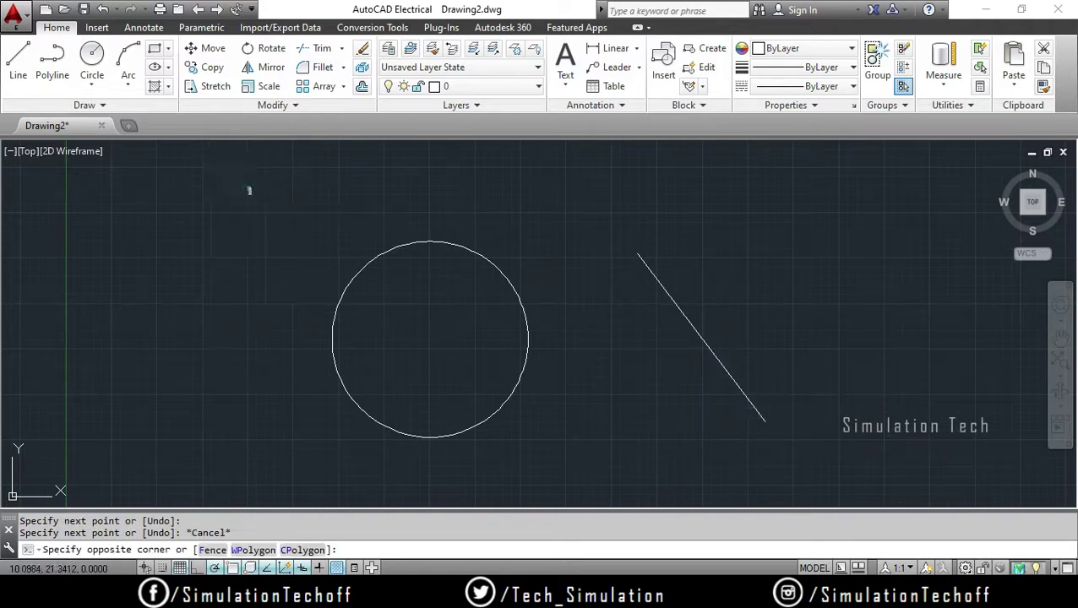
left_click(812, 505)
key("Delete")
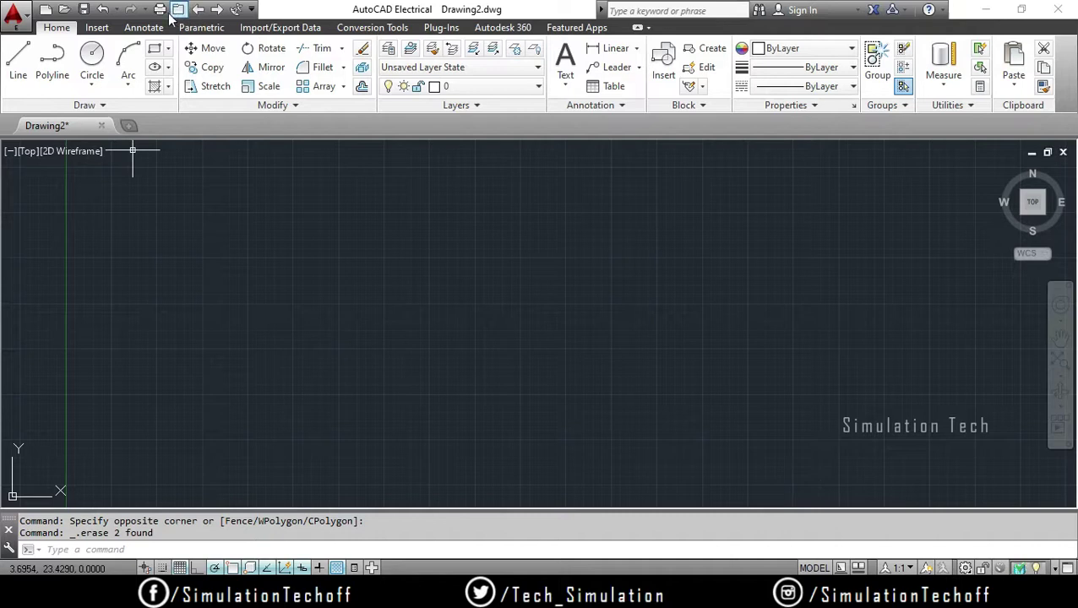
- Dismiss the Open and template dialogs, then open Floor Plan 001.dwg from Recent Documents
left_click(66, 12)
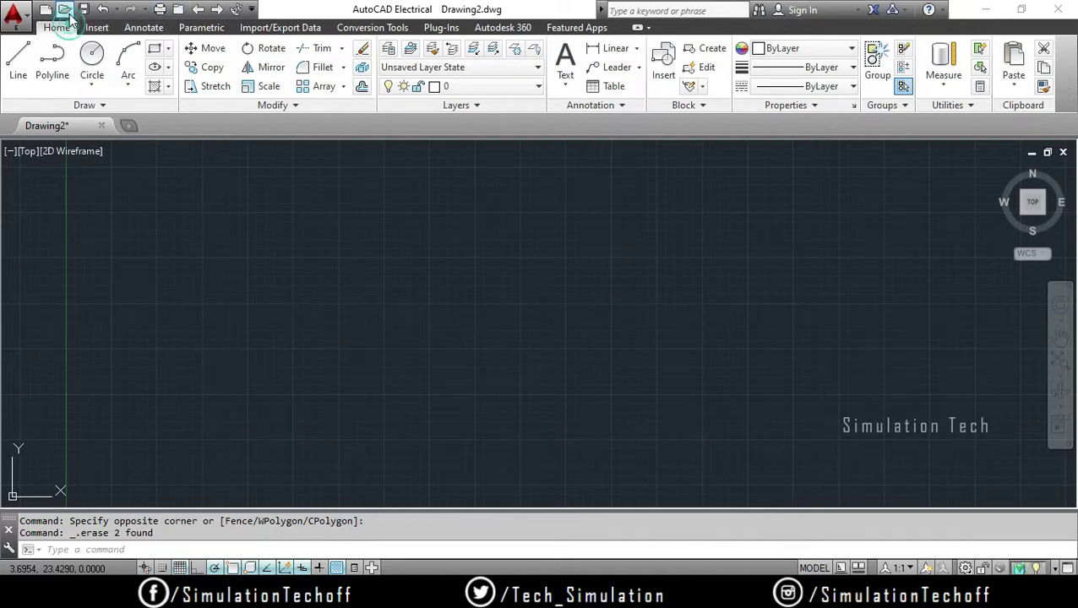
left_click(764, 99)
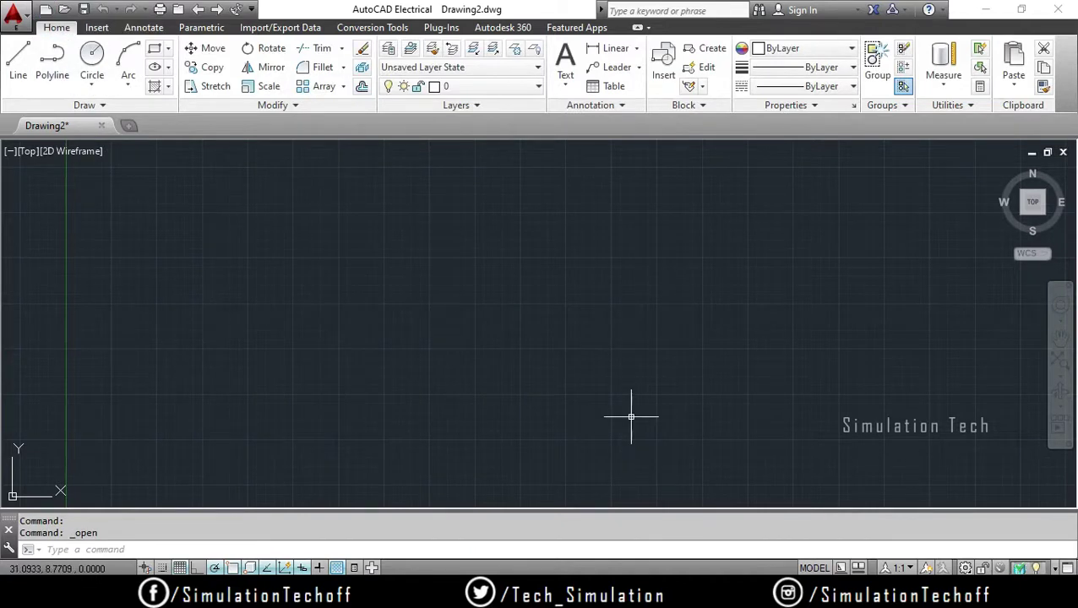
key("ctrl+n")
left_click(336, 348)
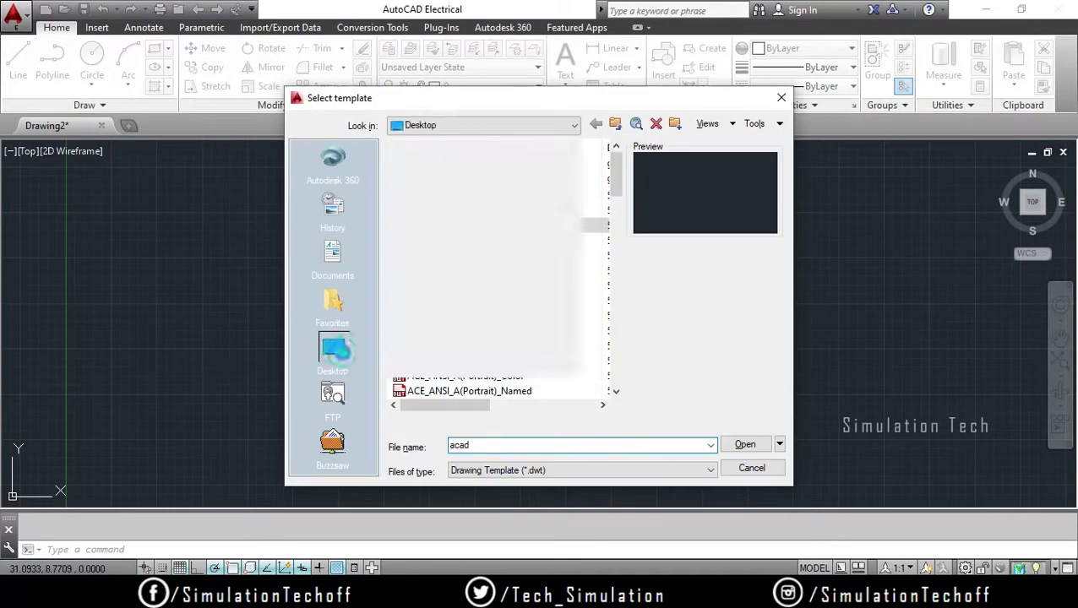
left_click(784, 98)
left_click(14, 13)
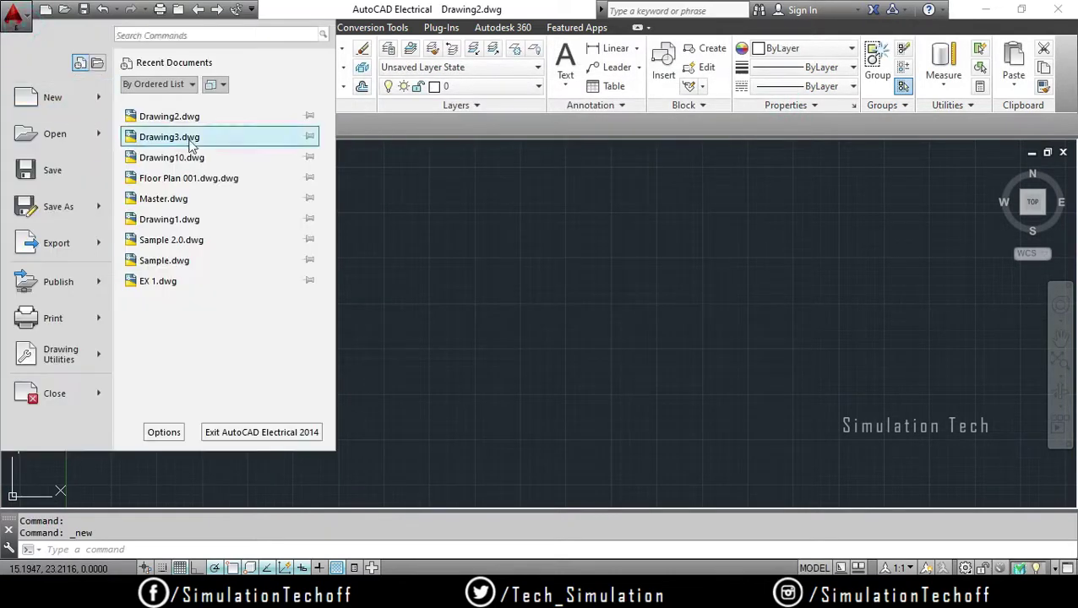
left_click(213, 178)
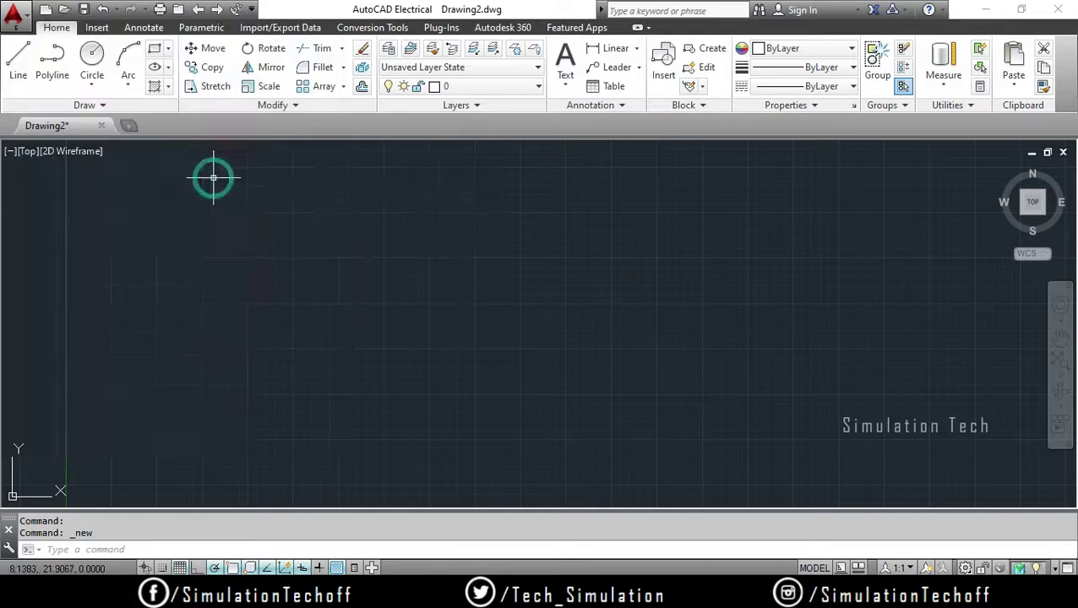
- Zoom to fit both floor plans and run PAGESETUP for the Model layout
scroll(582, 329, "up", 3)
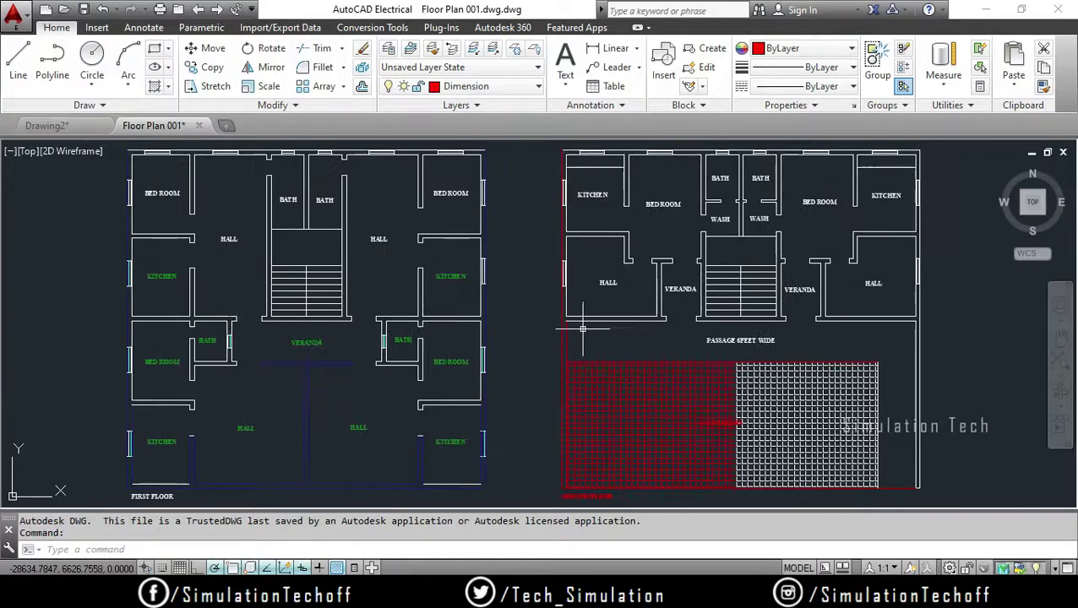
scroll(583, 325, "down", 2)
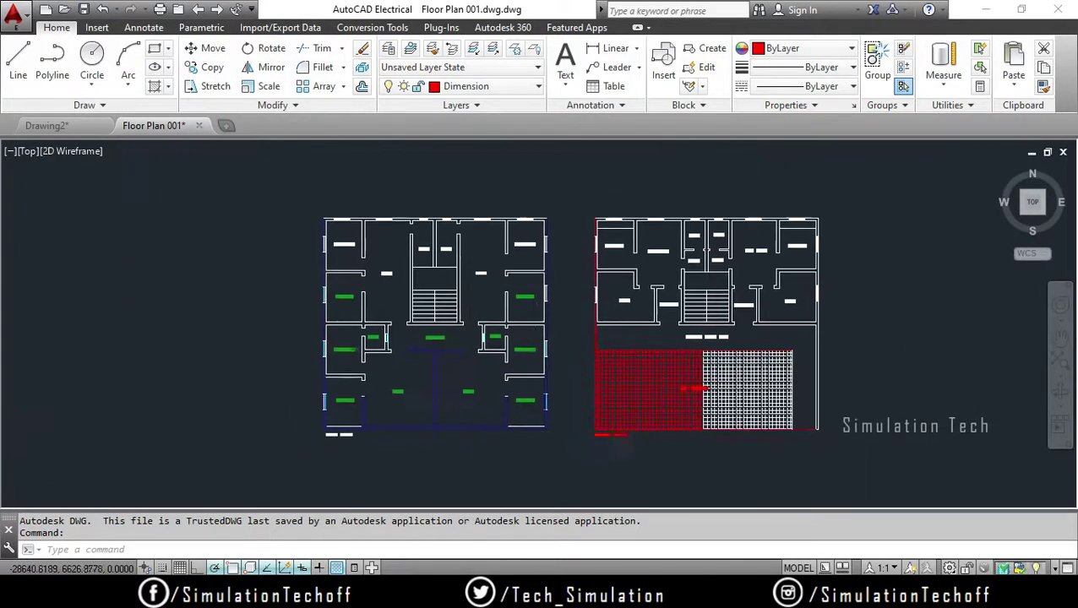
scroll(539, 327, "up", 2)
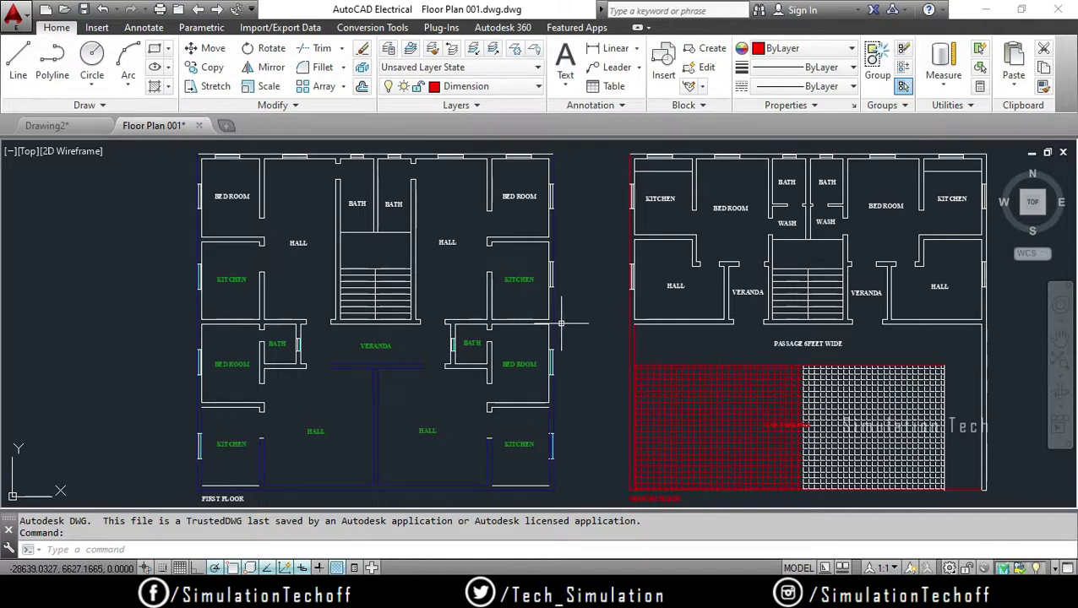
type("pa")
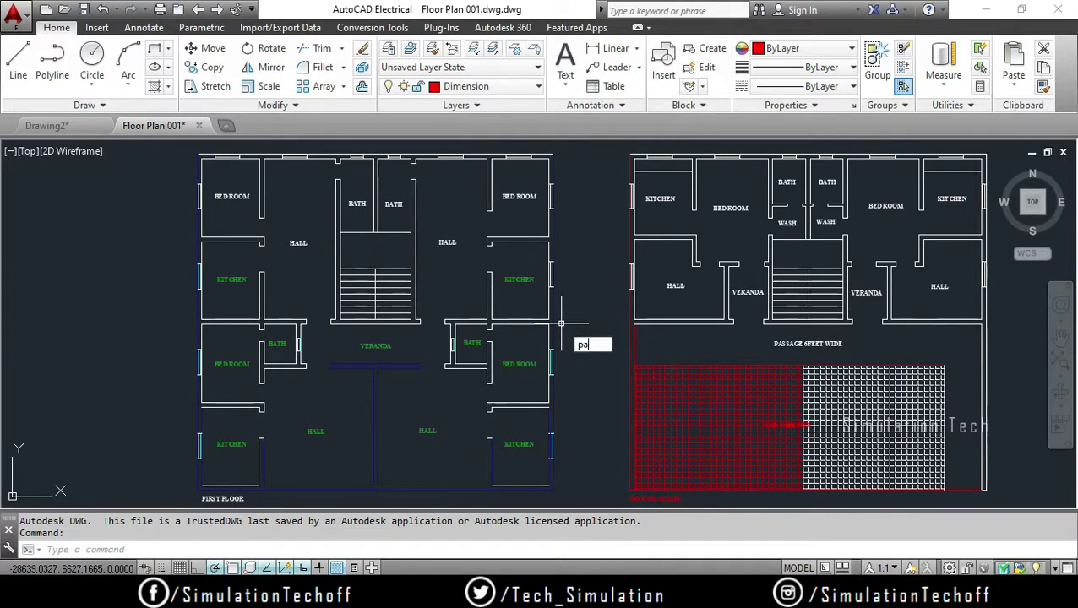
type("ges")
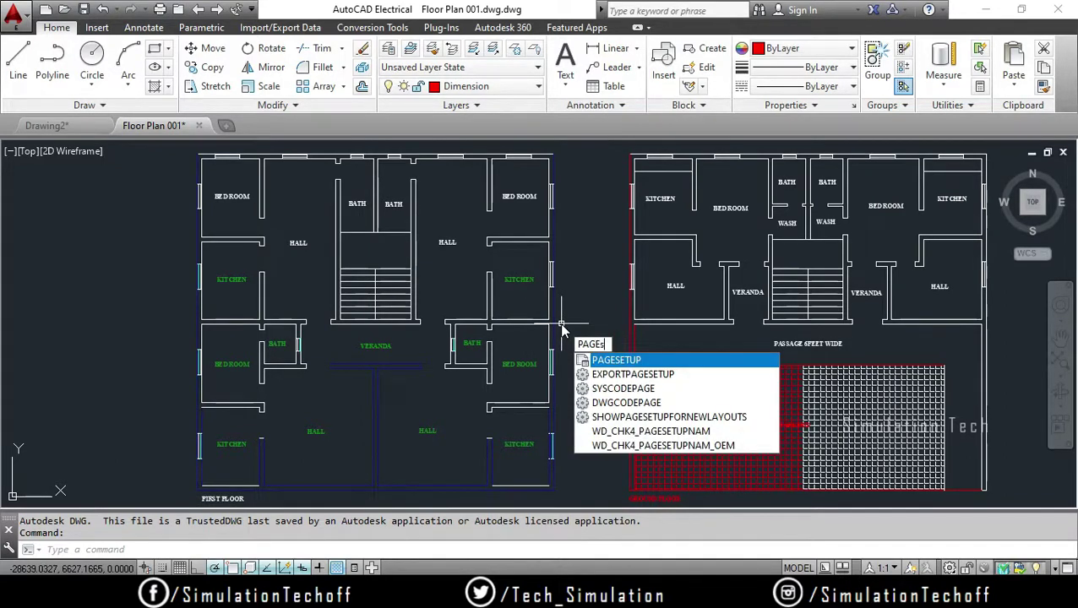
type("etup")
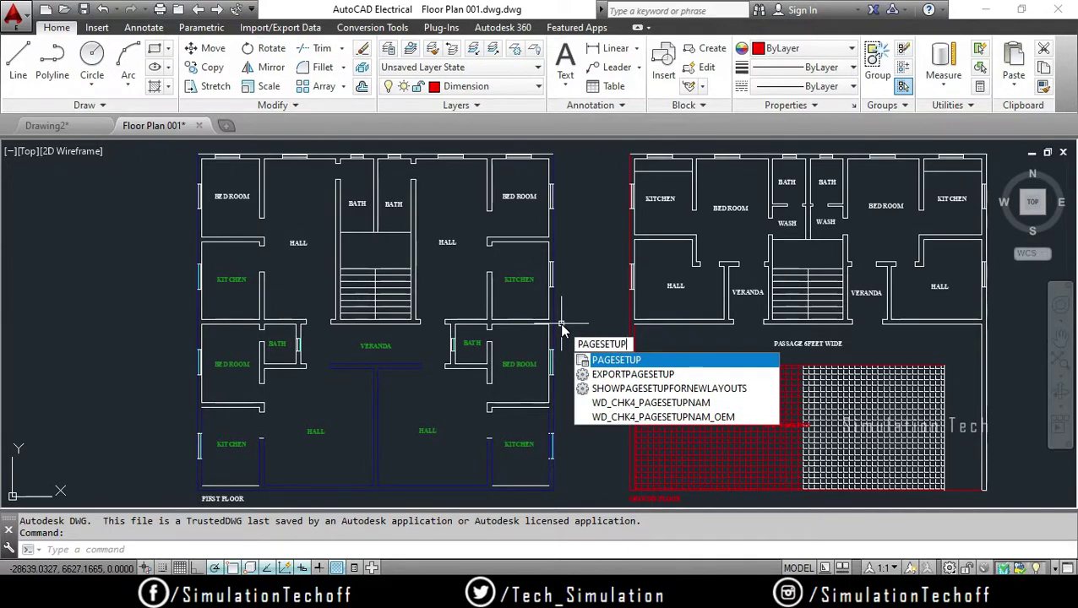
key("Return")
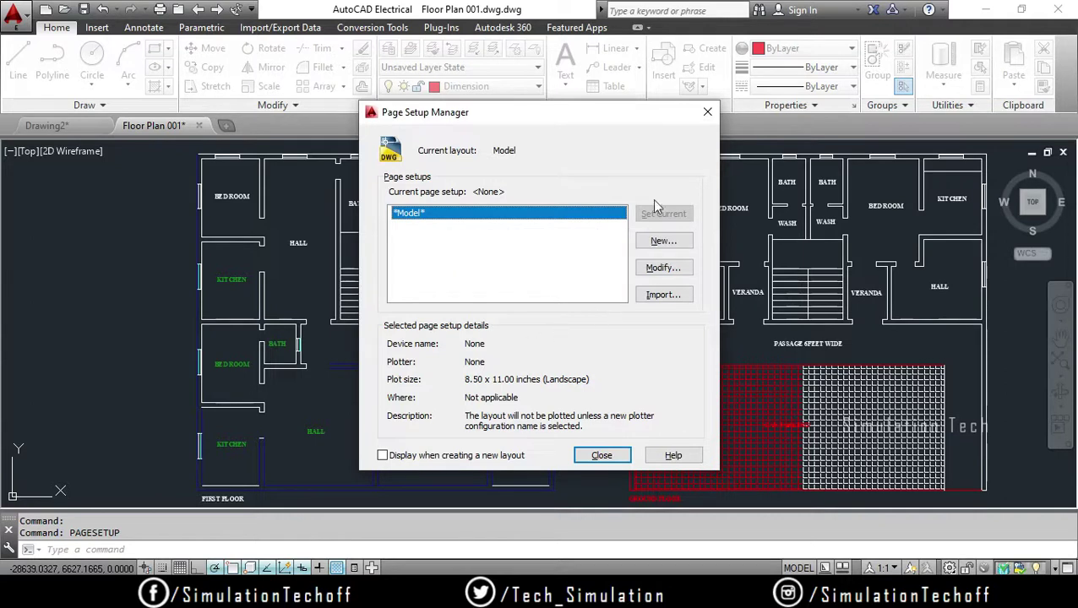
- Add a new page setup named 'Simulation tech tamil' in place of Setup1
left_click(665, 242)
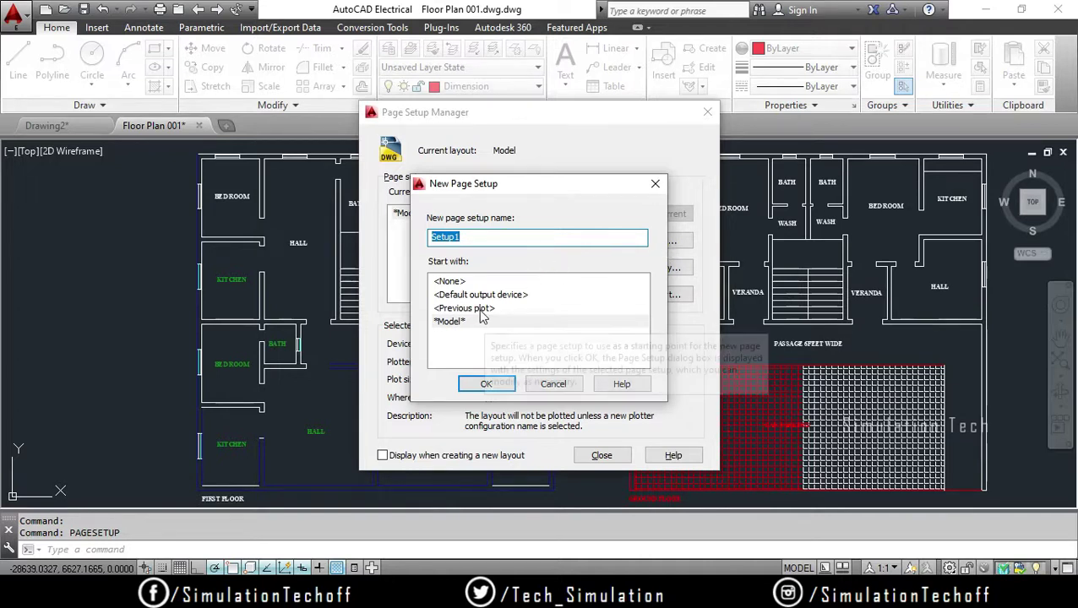
double_click(478, 236)
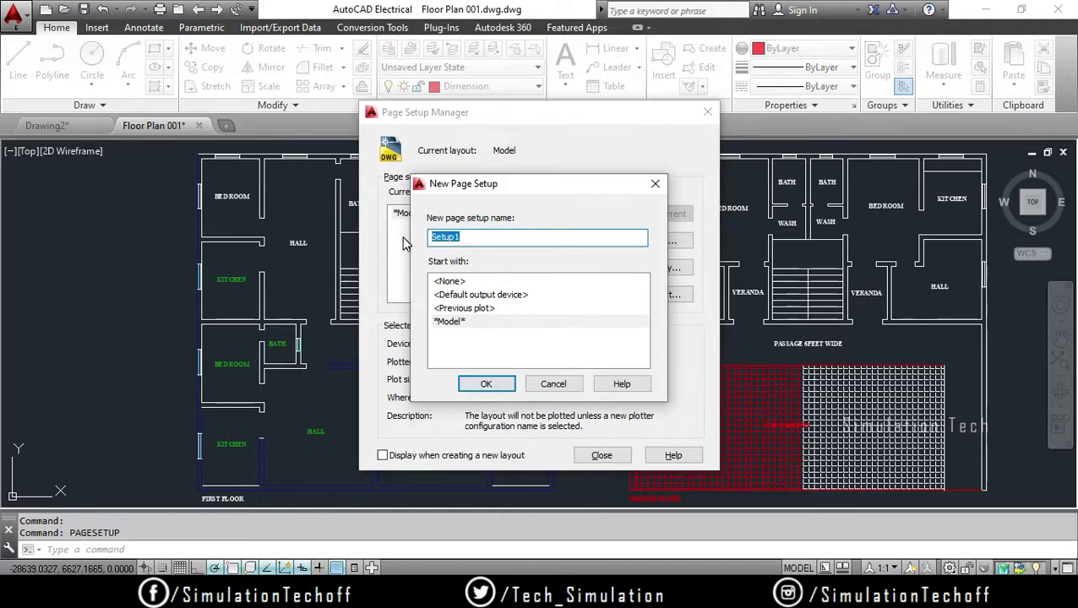
type("Si")
type("mulation t")
type("ech ta")
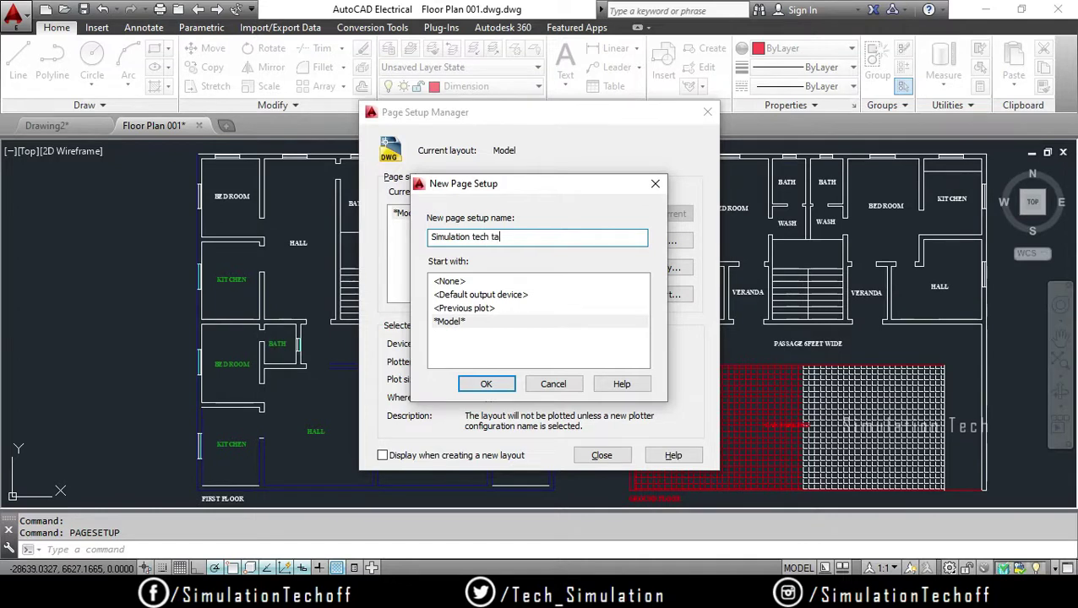
type("il")
left_click(496, 386)
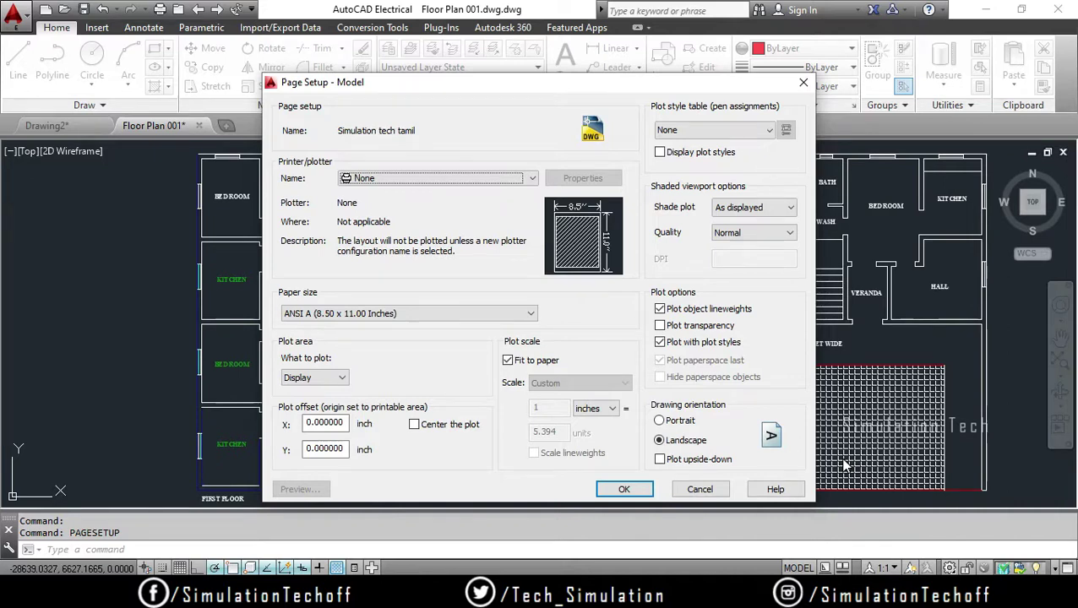
- Set the plotter to Microsoft Print to PDF on A4 paper, plot area Display, and accept
left_click(431, 179)
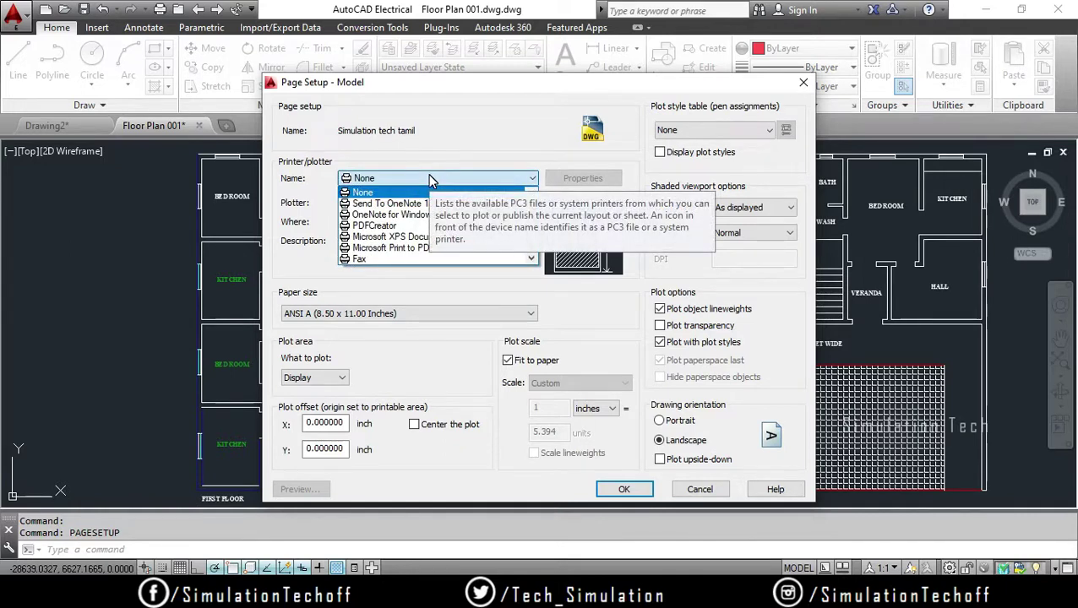
left_click(417, 248)
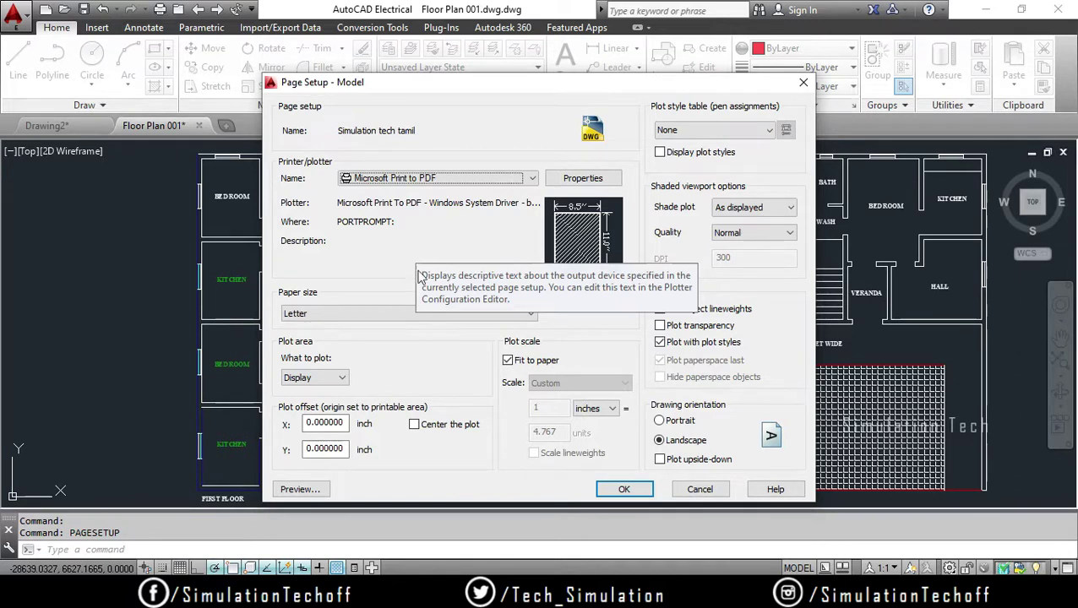
left_click(417, 312)
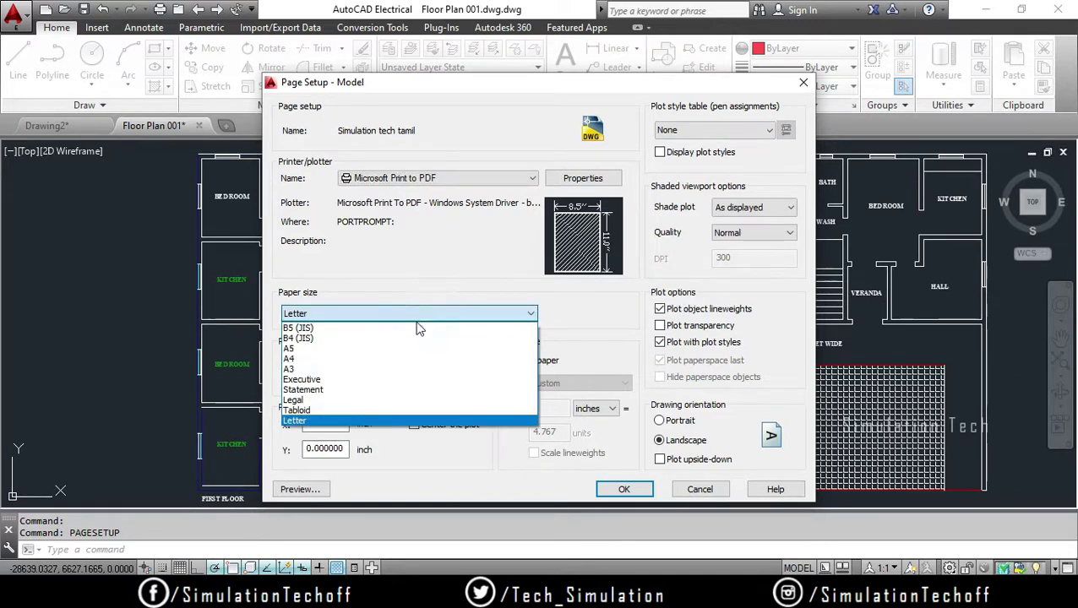
left_click(421, 361)
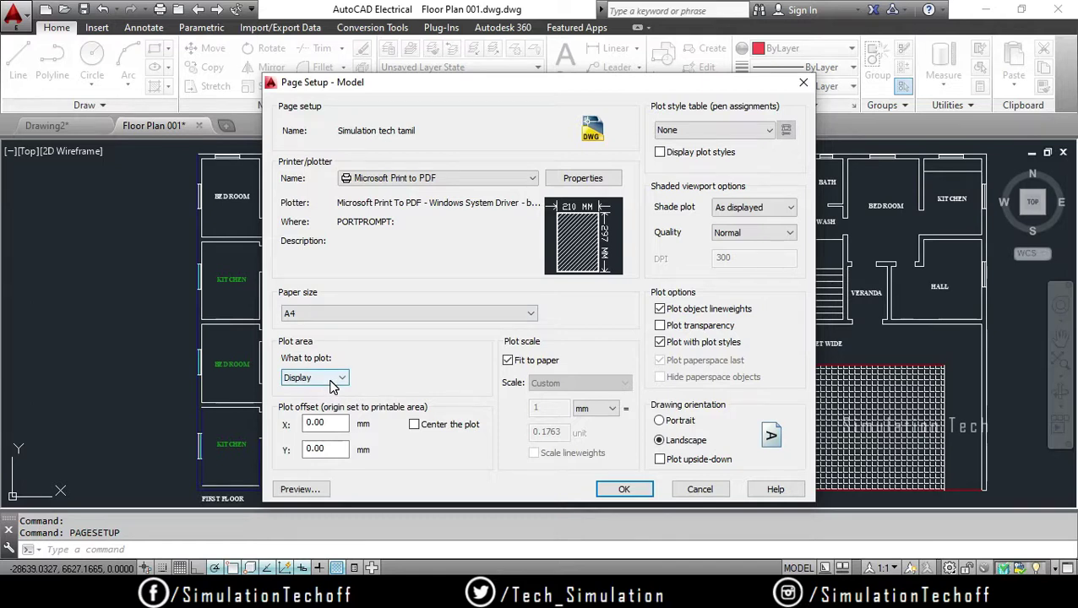
left_click(333, 386)
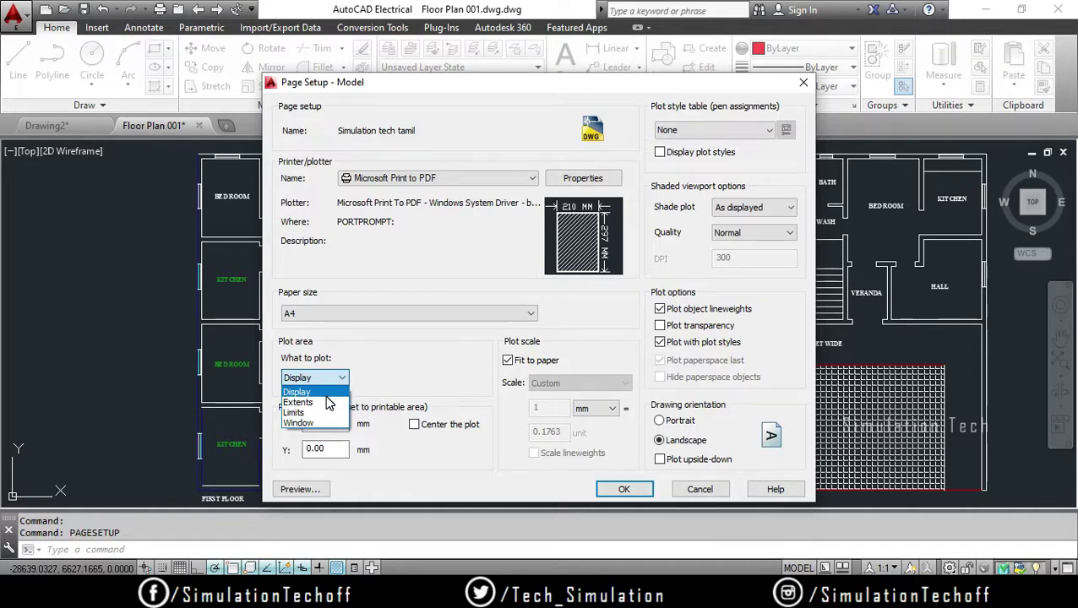
left_click(629, 490)
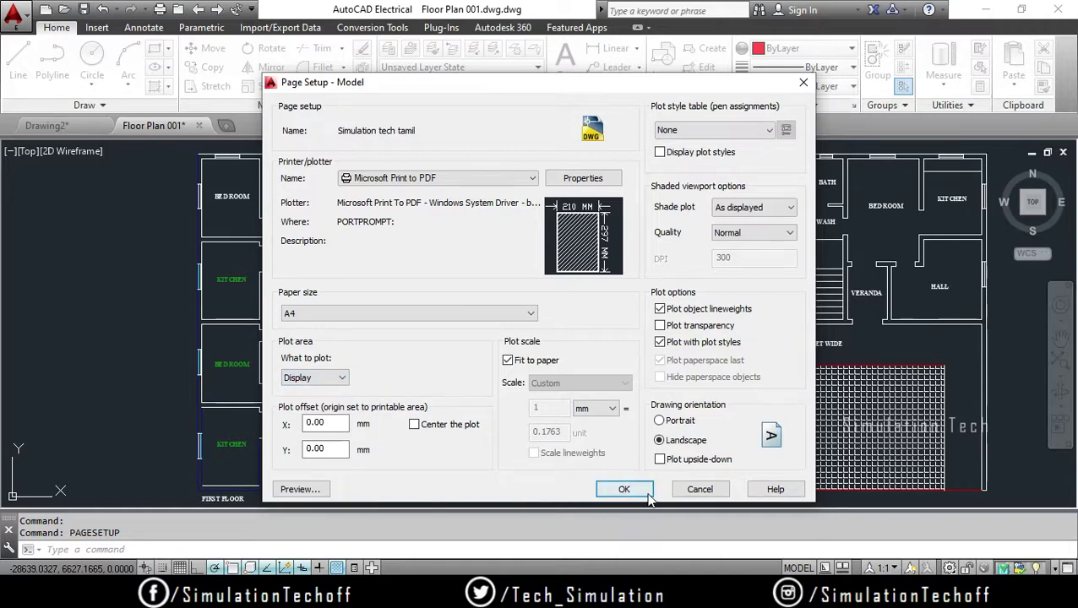
left_click(623, 491)
- Close the Page Setup Manager and zoom to the drawing extents
left_click(614, 464)
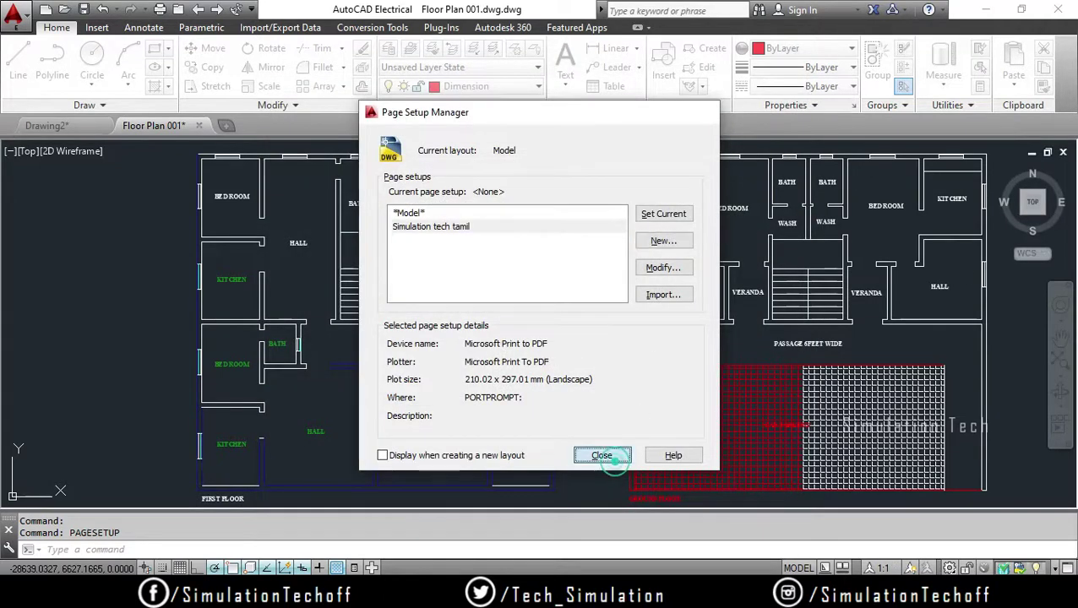
type("z")
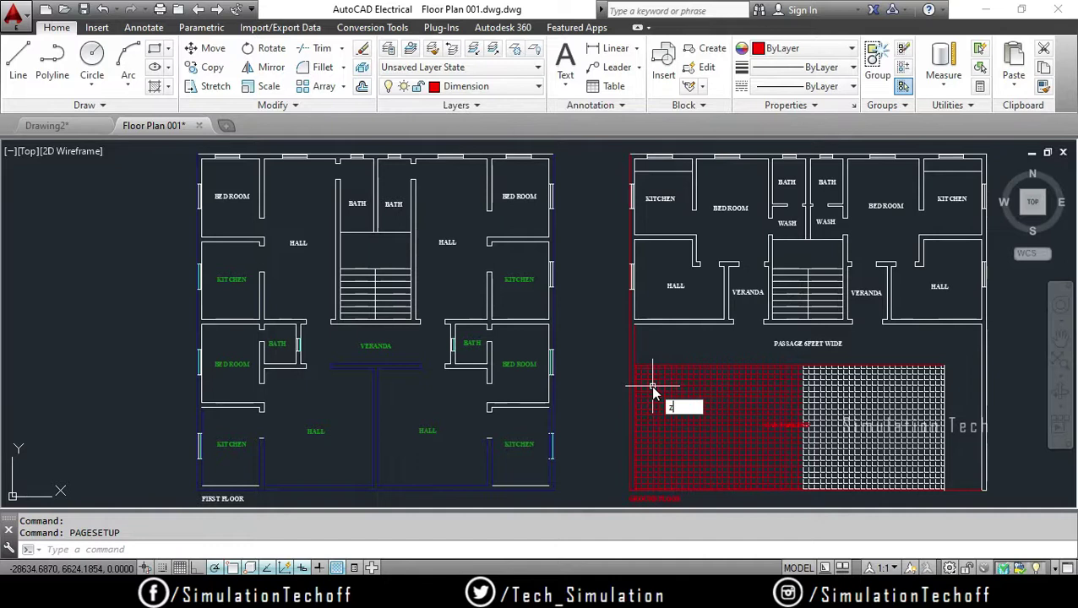
key("Return")
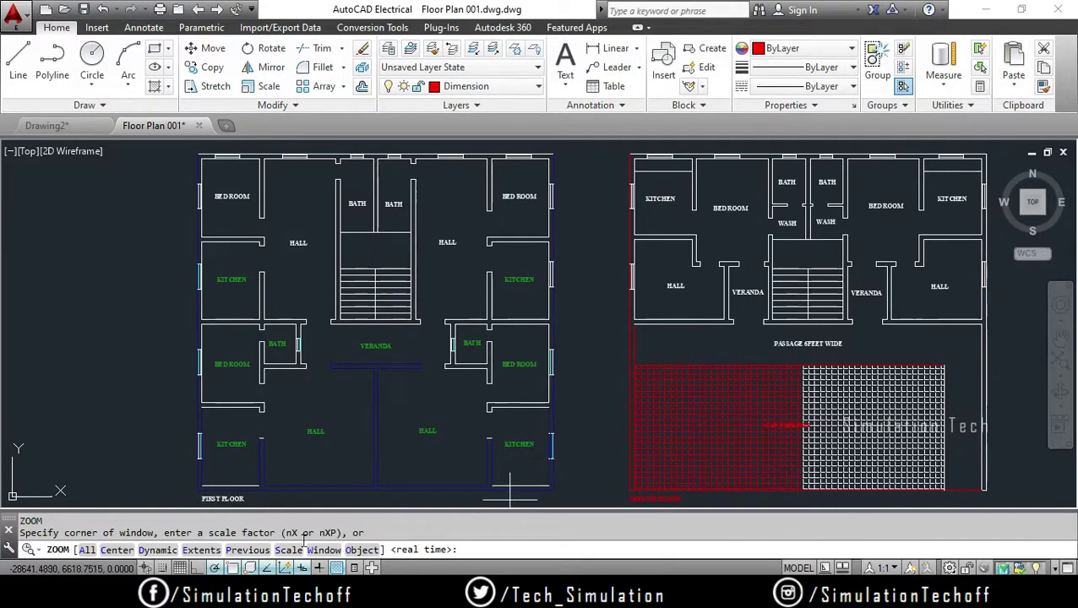
left_click(201, 550)
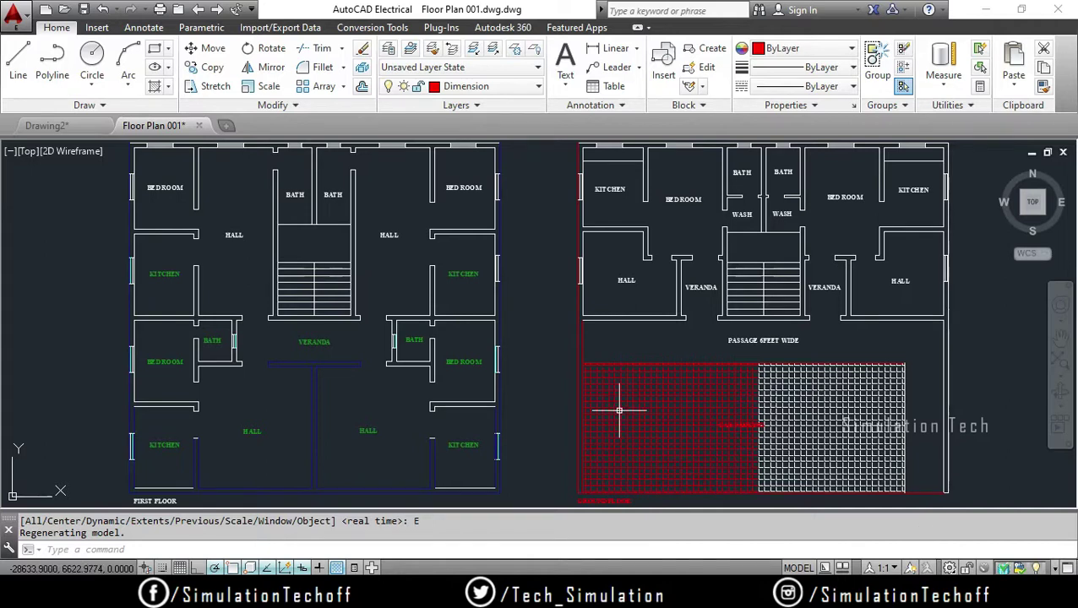
- Zoom into the kitchen and hall area, then zoom out and pan to show both plans
type("z")
key("Return")
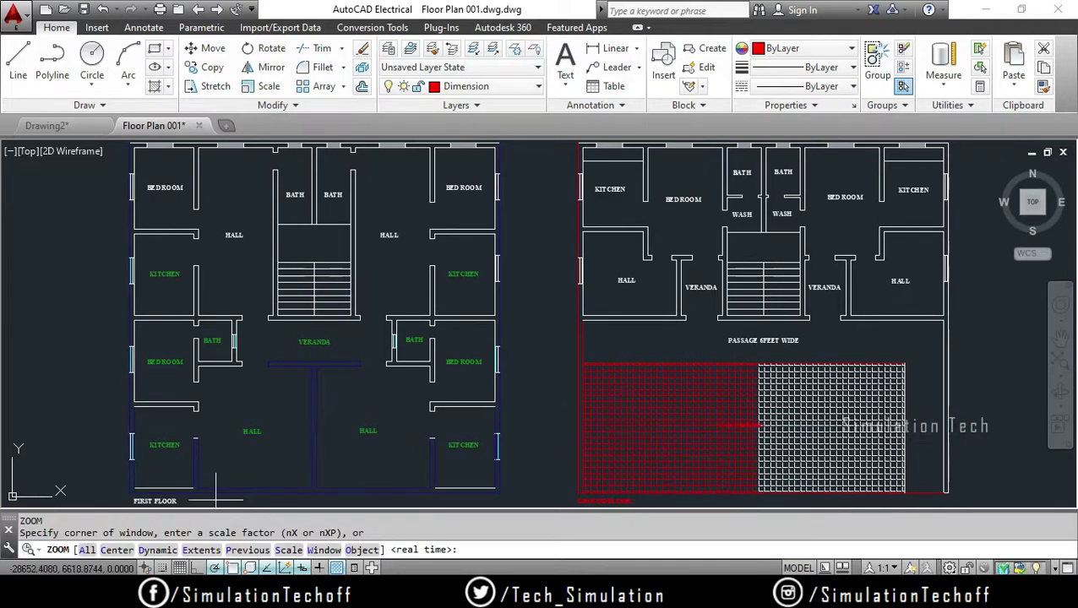
left_click(323, 550)
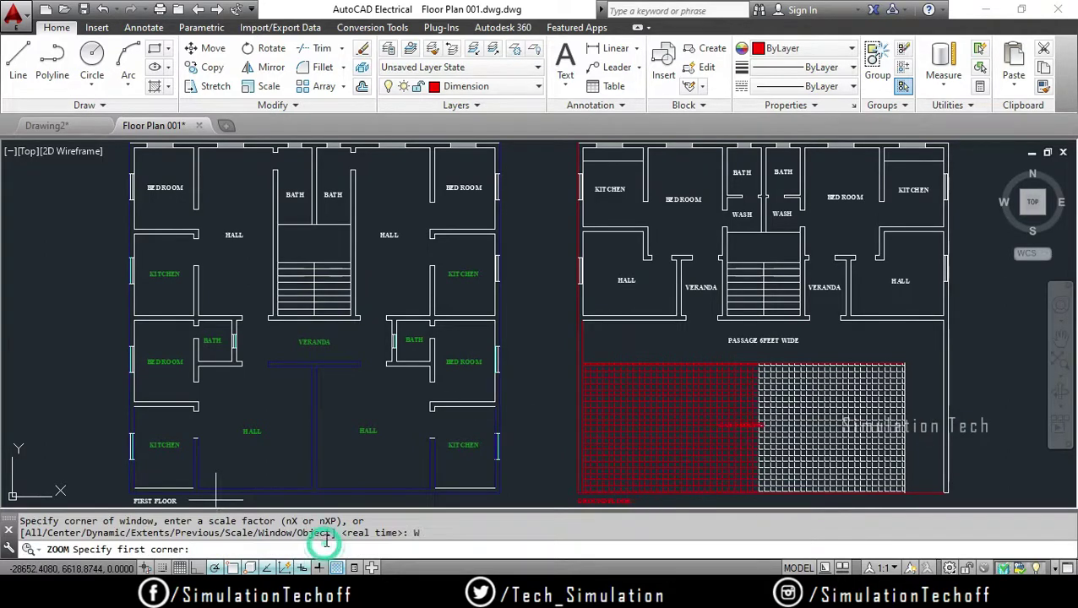
left_click(83, 392)
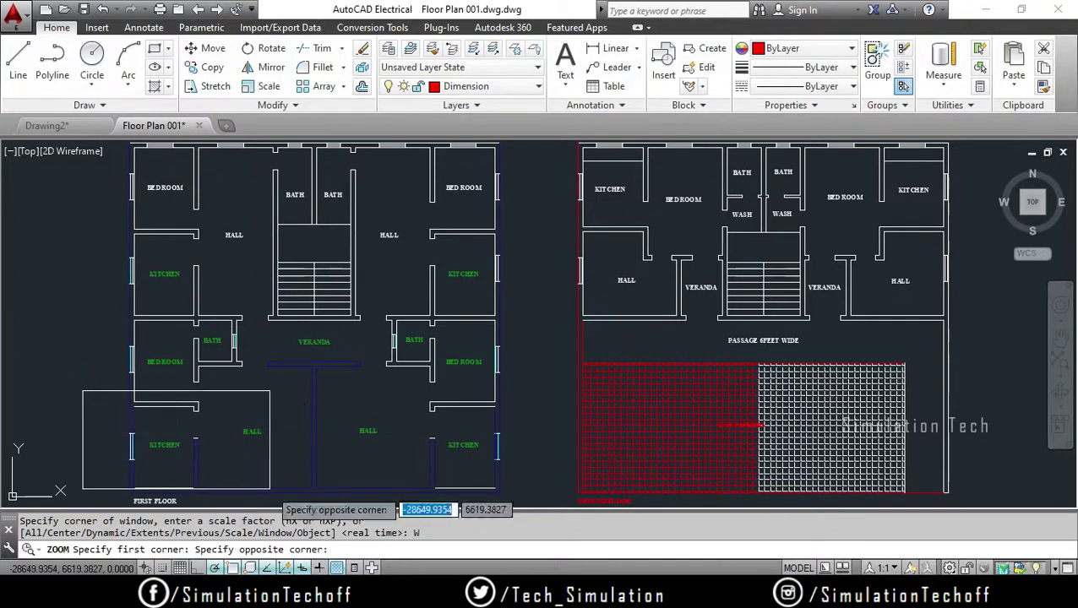
left_click(270, 489)
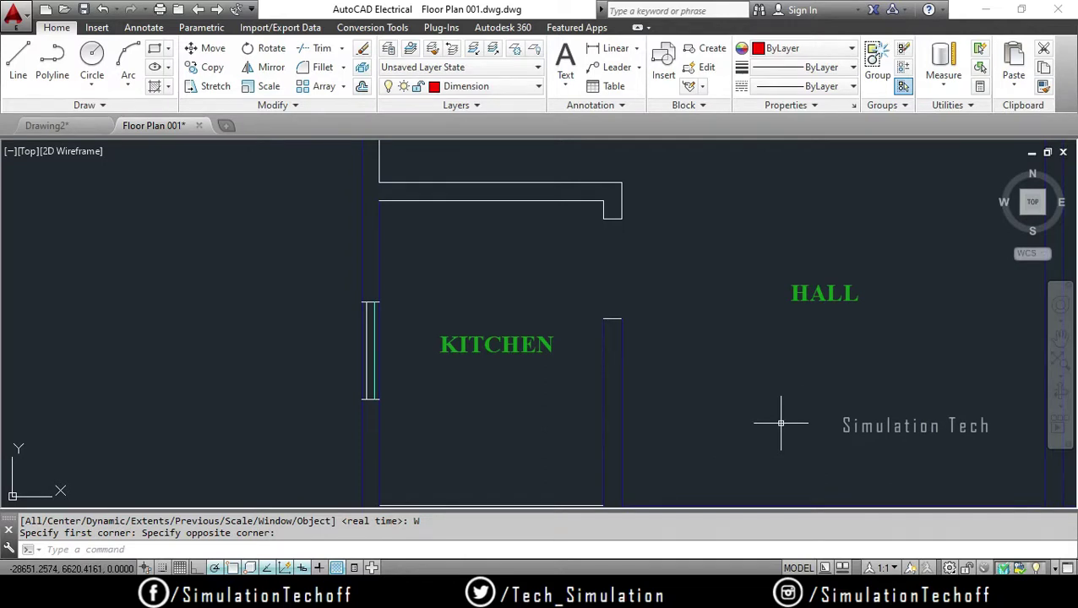
key("Escape")
scroll(794, 414, "down", 2)
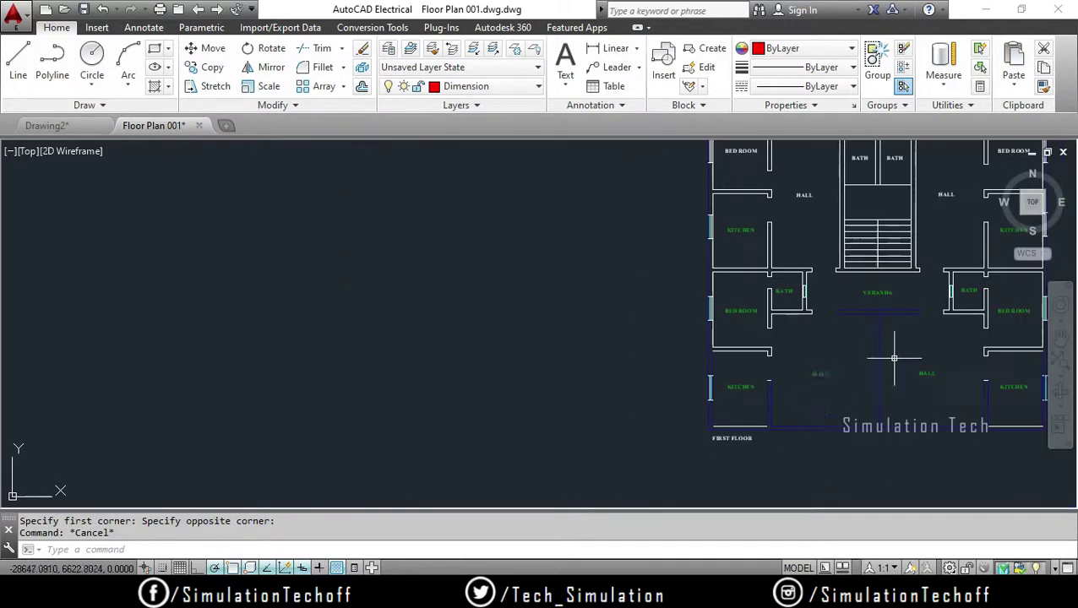
scroll(893, 356, "down", 2)
scroll(597, 377, "down", 2)
middle_click_drag(712, 370, 553, 369)
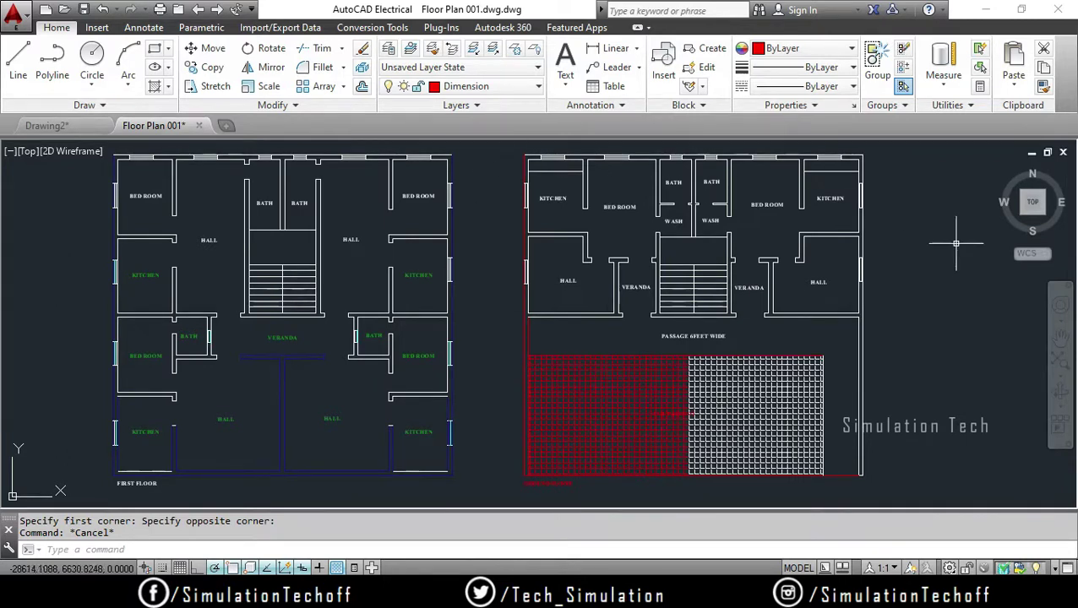
- Rerun PAGE, select the Simulation tech tamil setup, and open it for modification
type("pa")
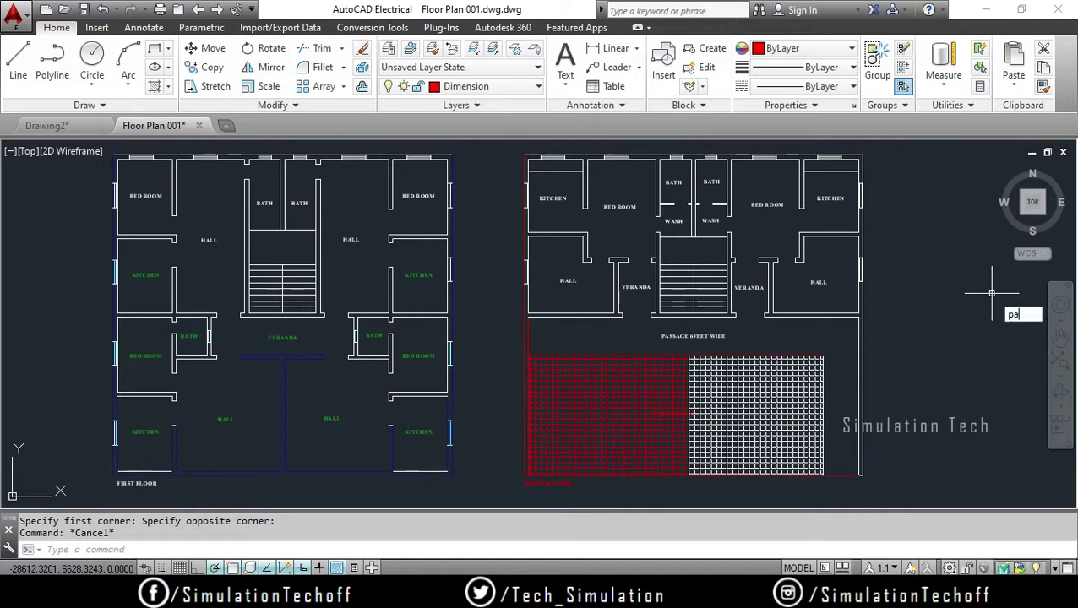
type("ge")
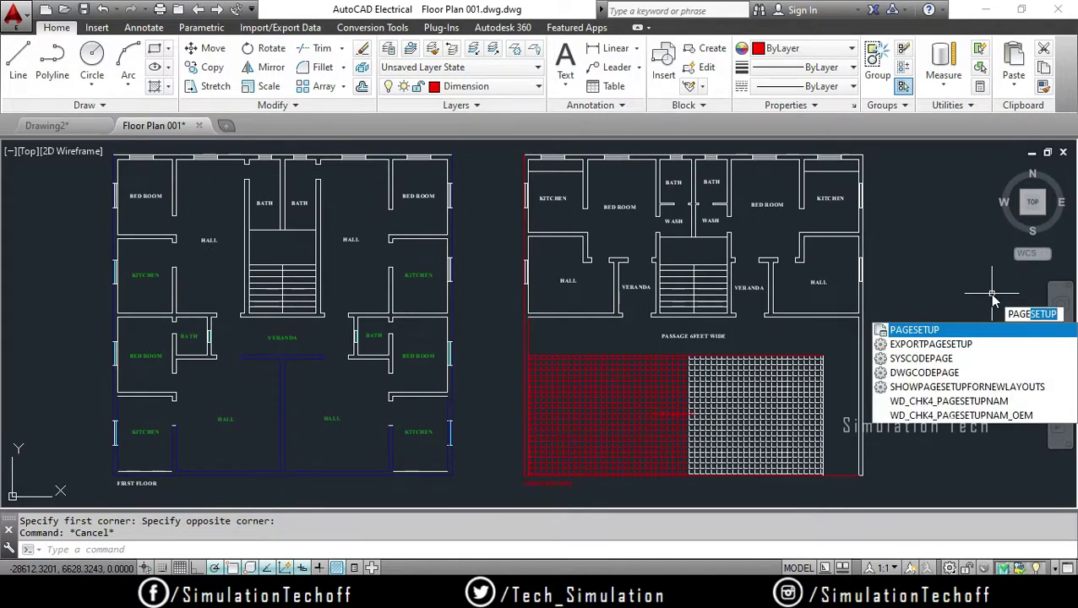
key("Return")
left_click(504, 228)
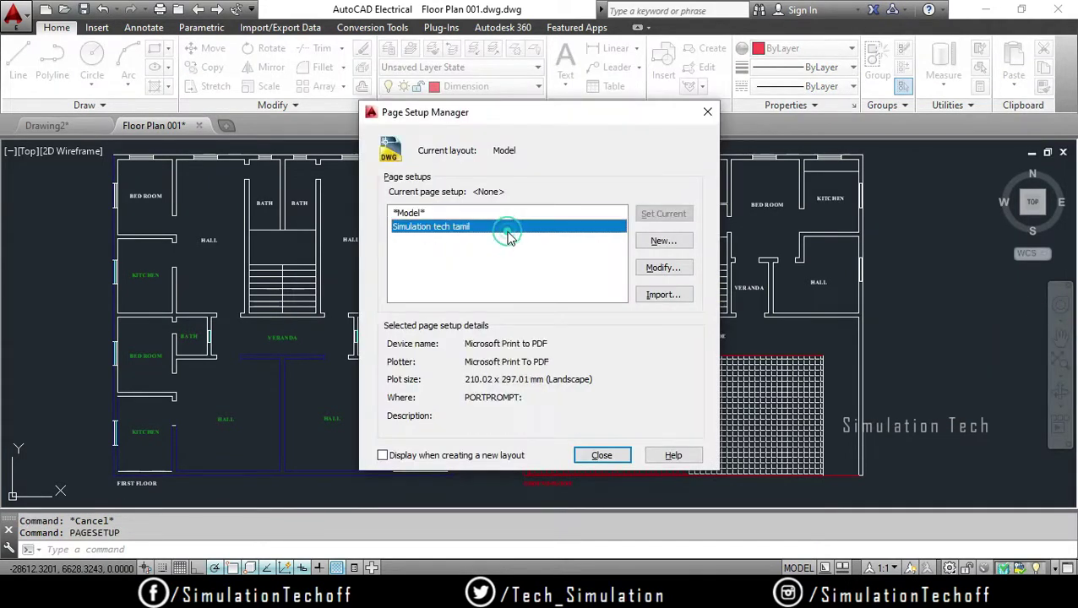
left_click(666, 243)
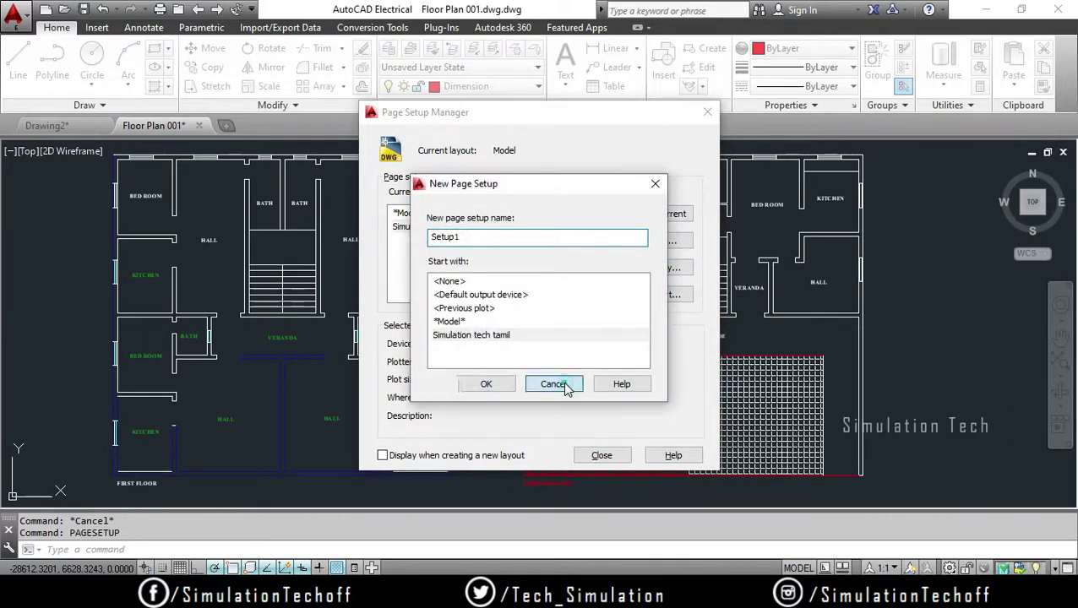
left_click(554, 384)
left_click(471, 228)
left_click(663, 268)
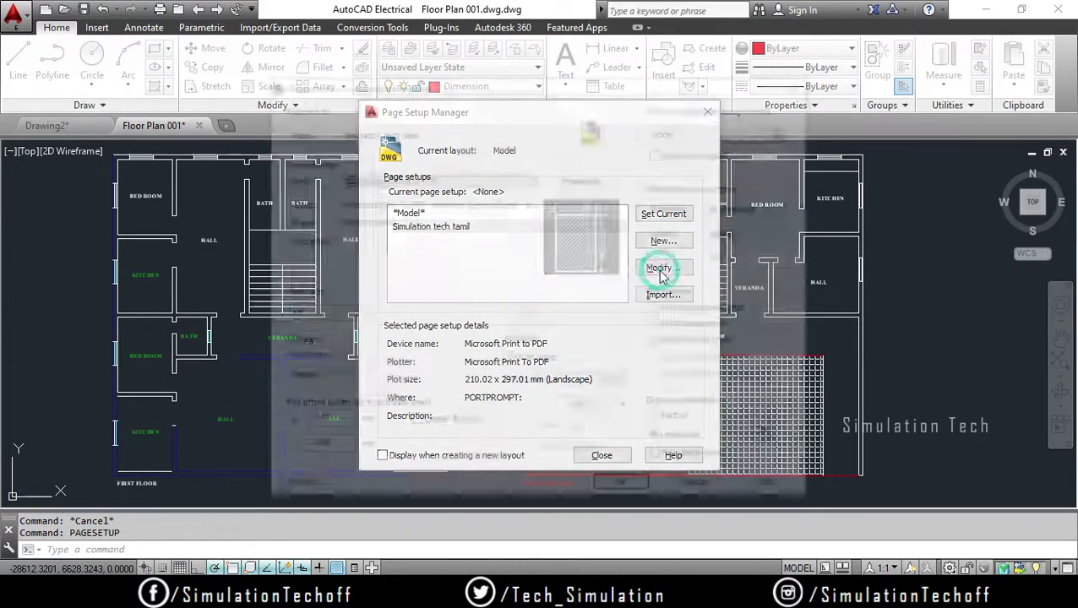
- Choose monochrome.ctb as the plot style table for Simulation tech tamil
left_click(315, 381)
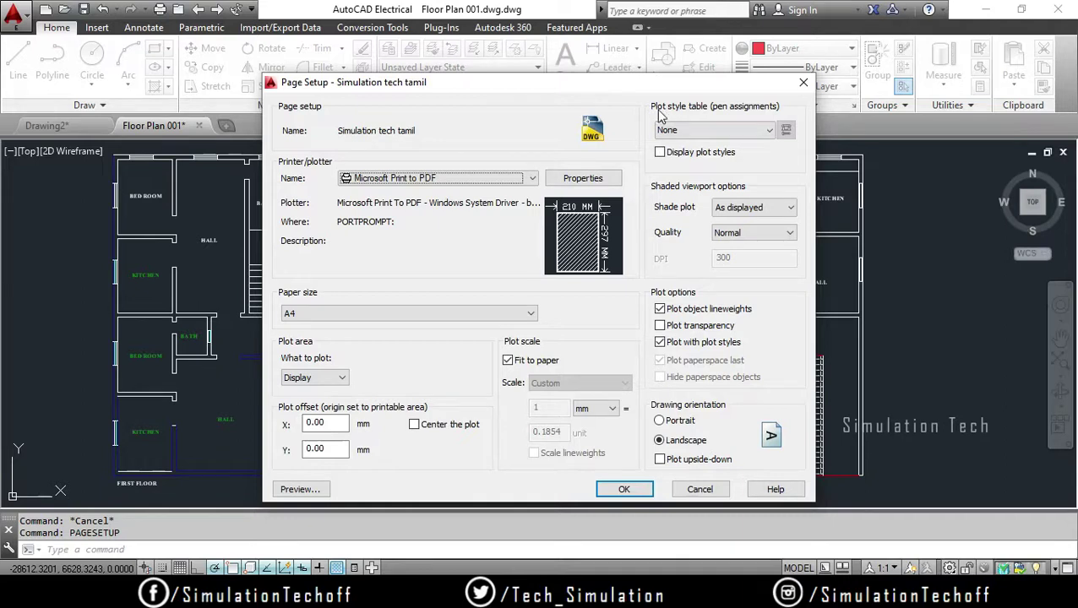
left_click(744, 132)
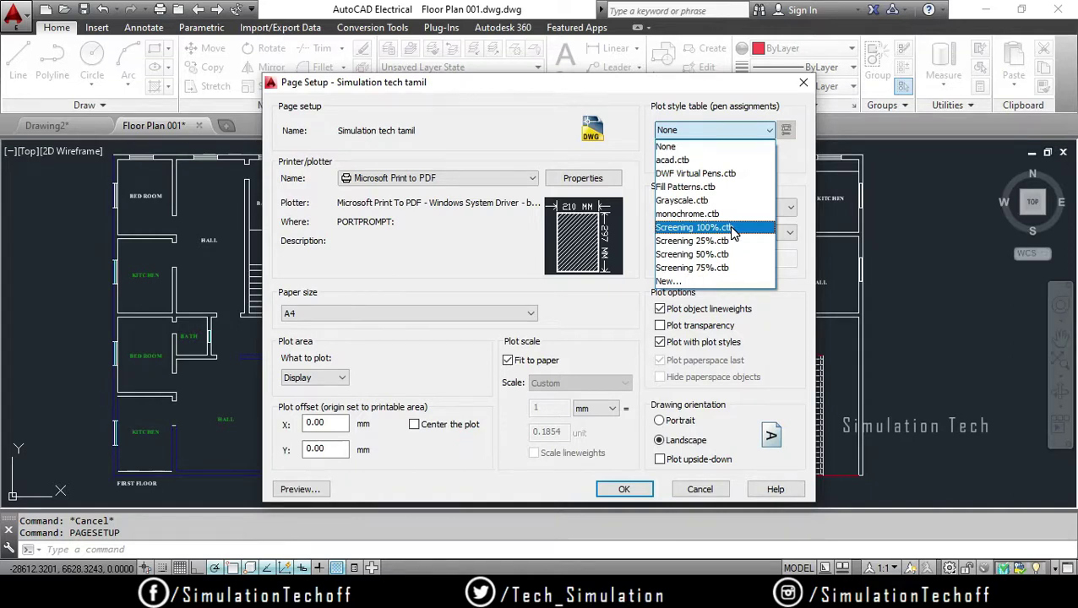
left_click(729, 215)
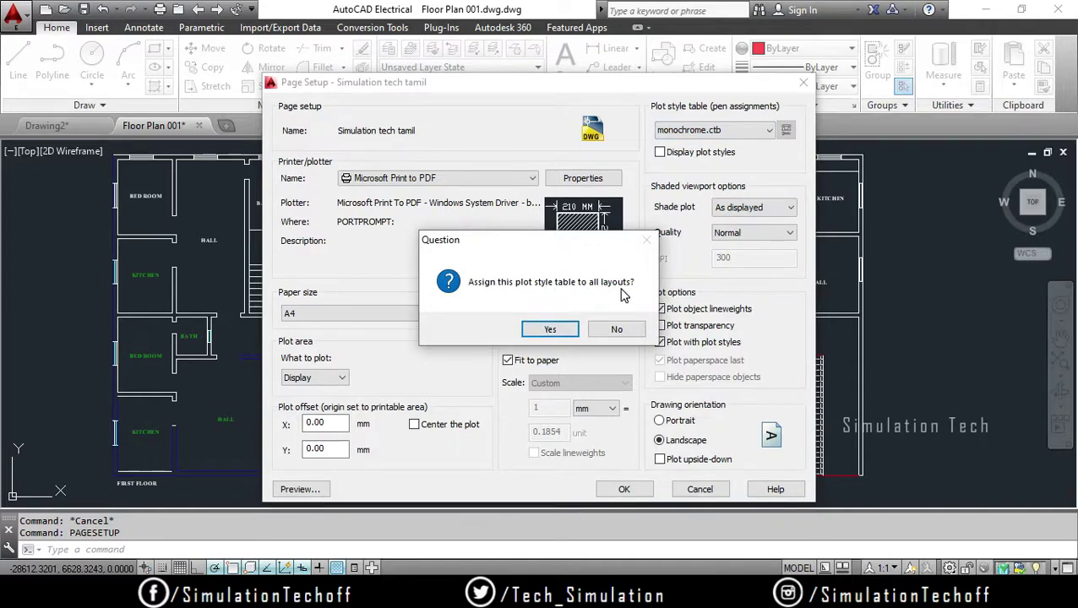
- Assign monochrome.ctb to all layouts, keep As displayed shading, and set quality to Maximum
left_click(550, 330)
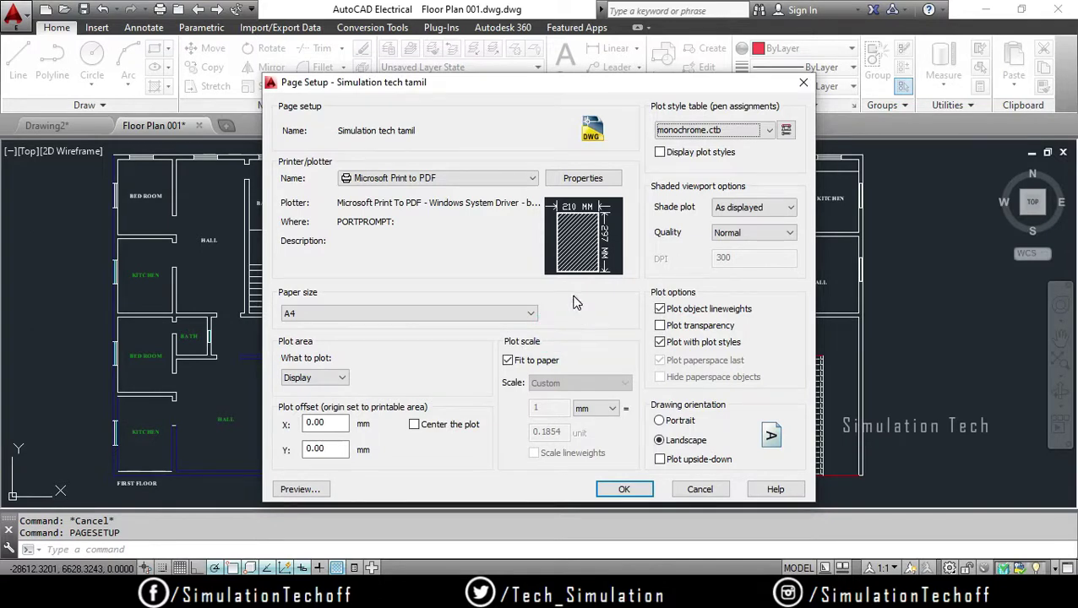
left_click(739, 210)
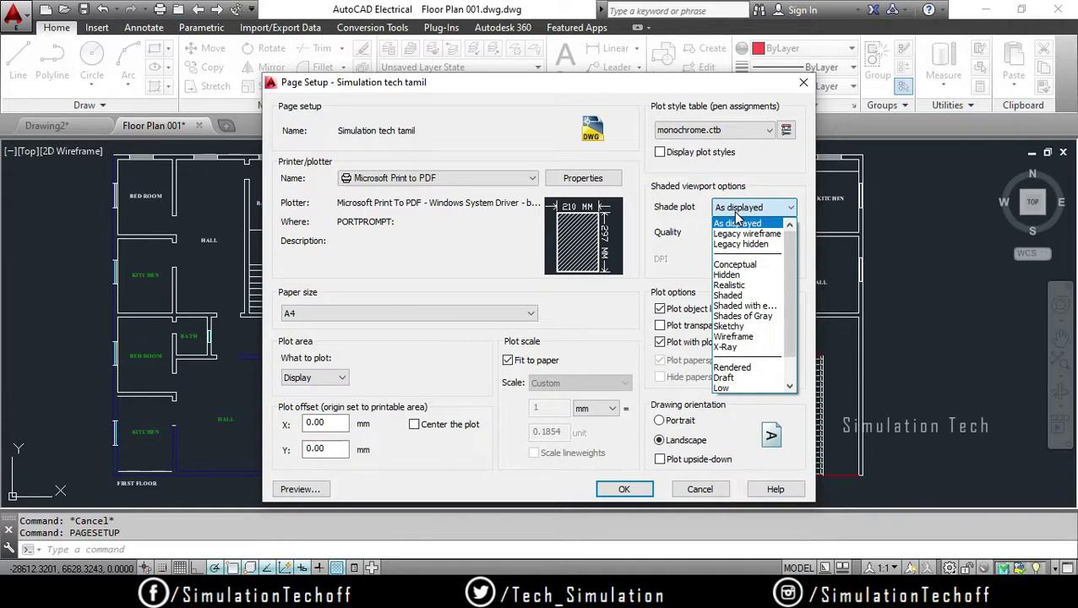
left_click(736, 219)
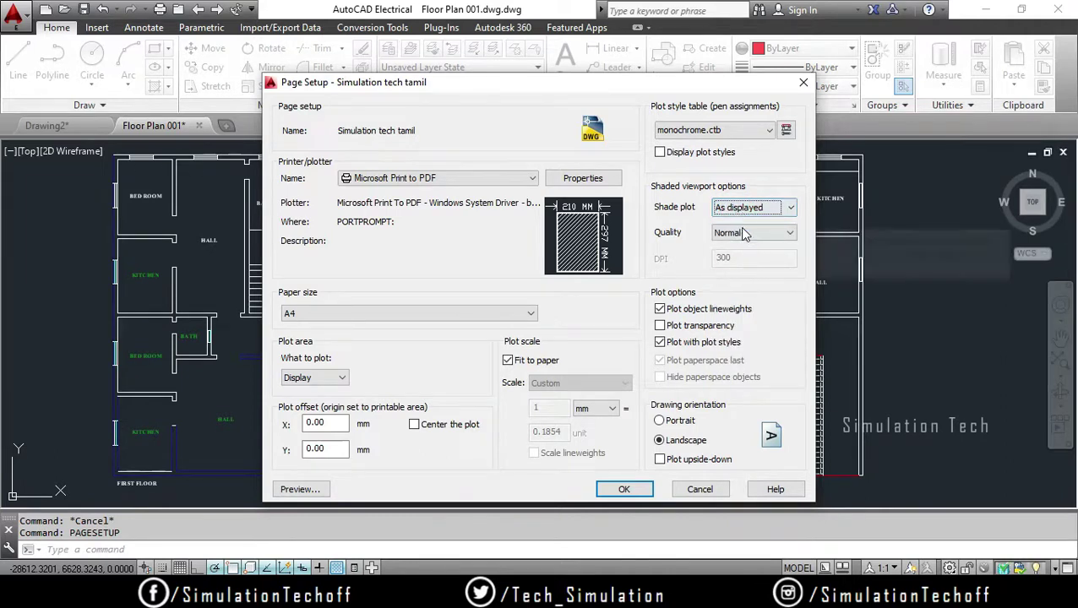
left_click(743, 233)
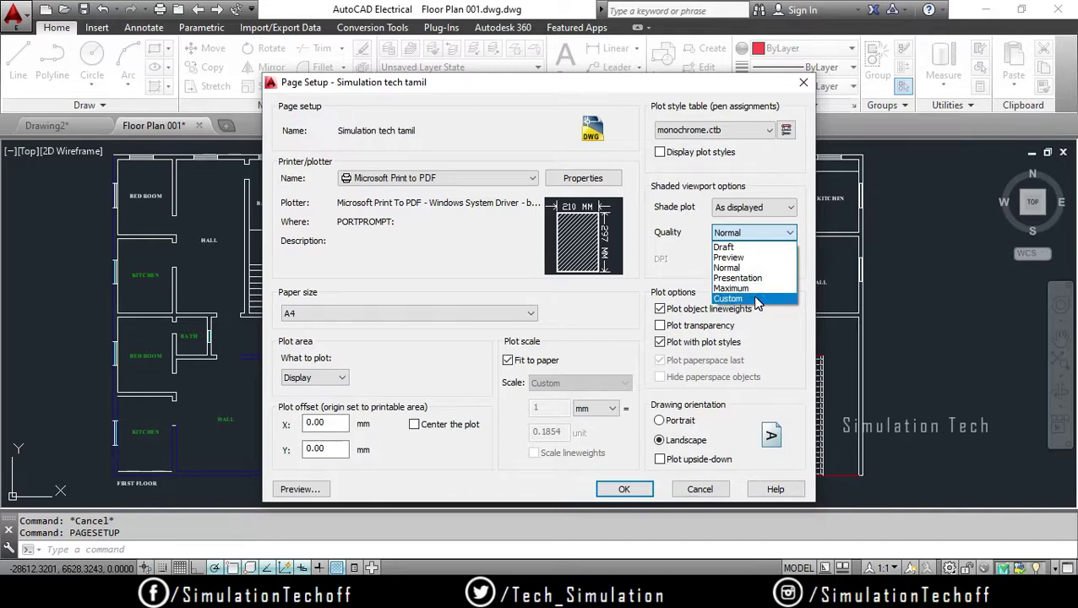
left_click(755, 288)
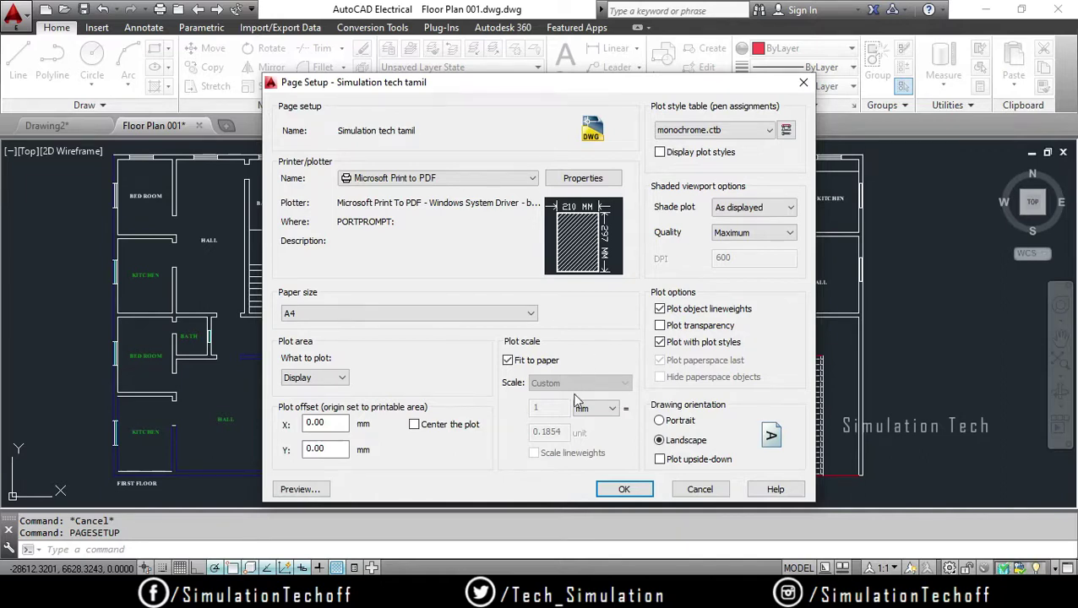
- Preview both floor plans plotted in black and white on landscape A4
left_click(302, 489)
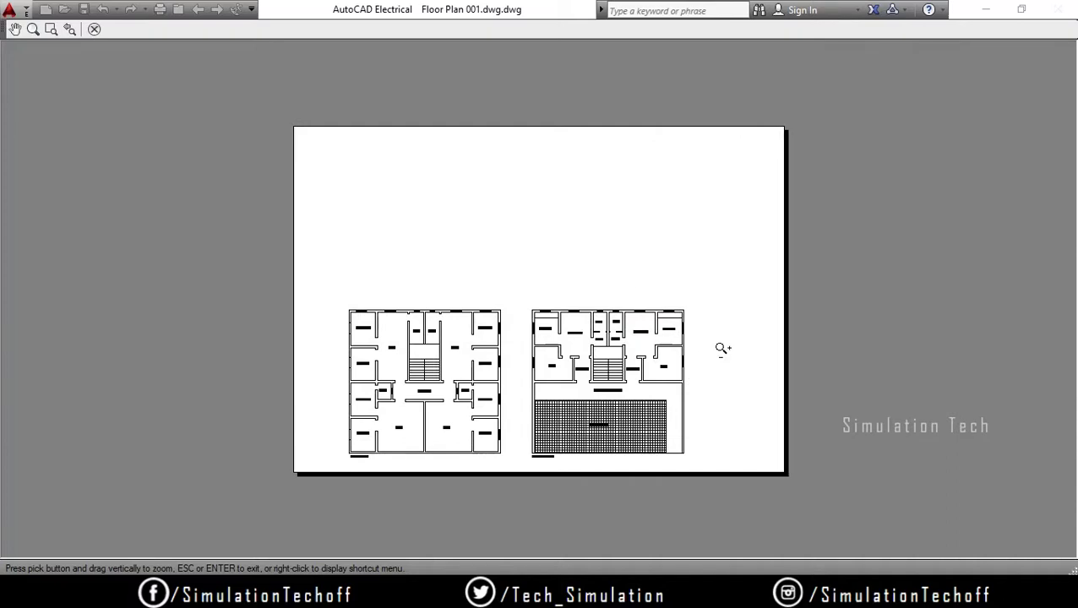
- Exit the preview, confirm the page setup, and close the Page Setup Manager
key("Escape")
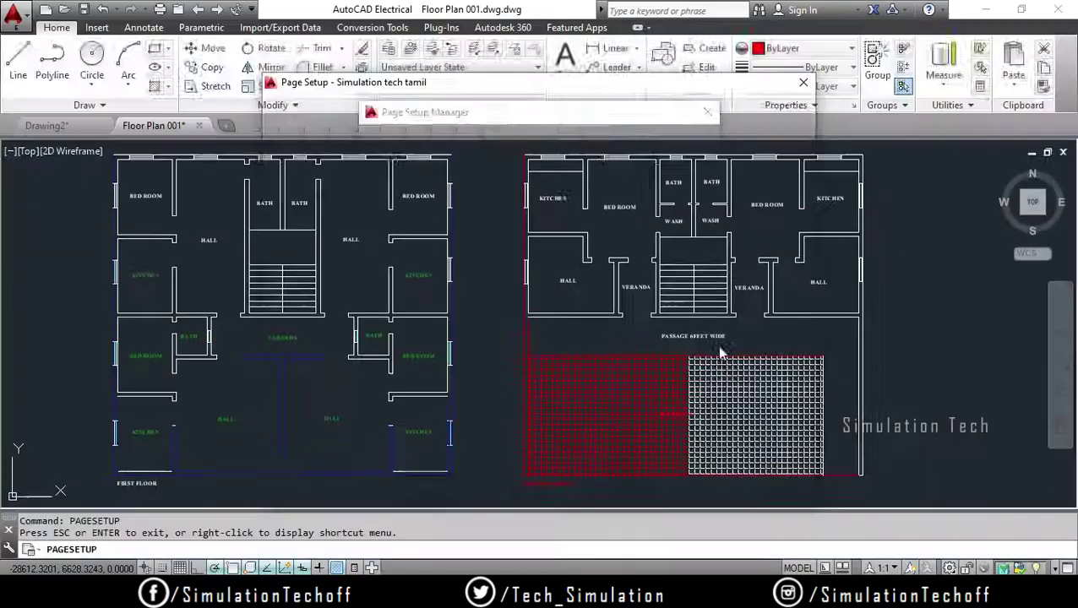
left_click(625, 489)
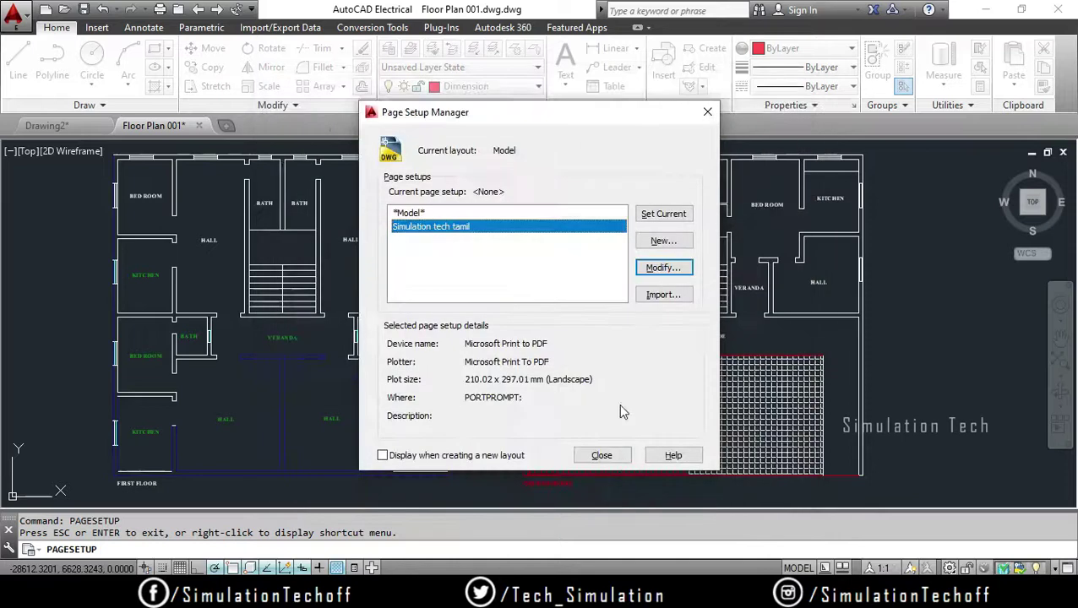
left_click(619, 455)
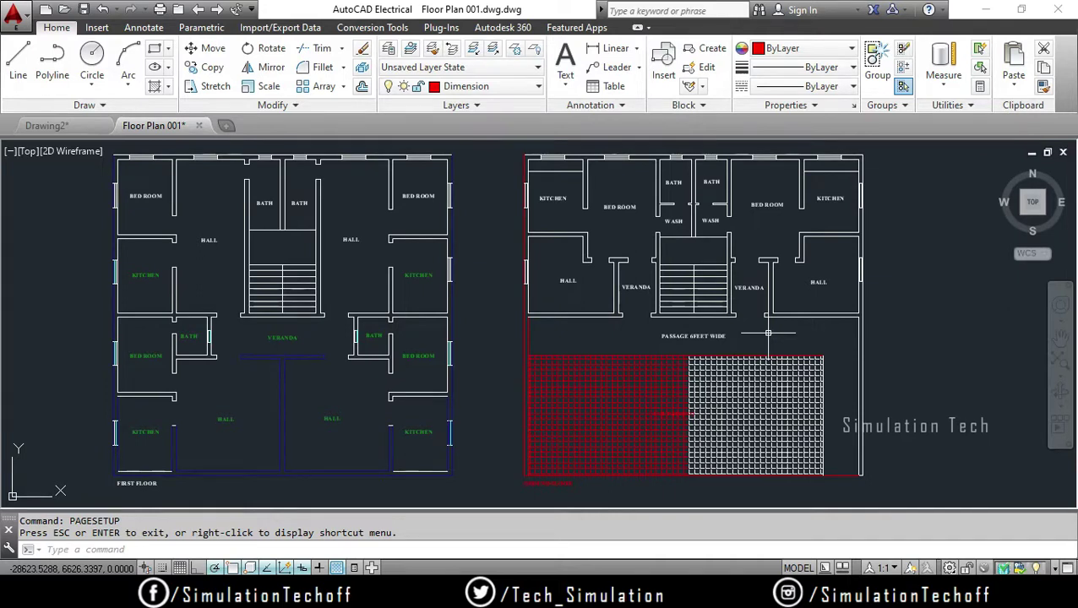
- Start PLOT and apply the Simulation tech tamil page setup (Microsoft Print to PDF, A4)
type("PLOT")
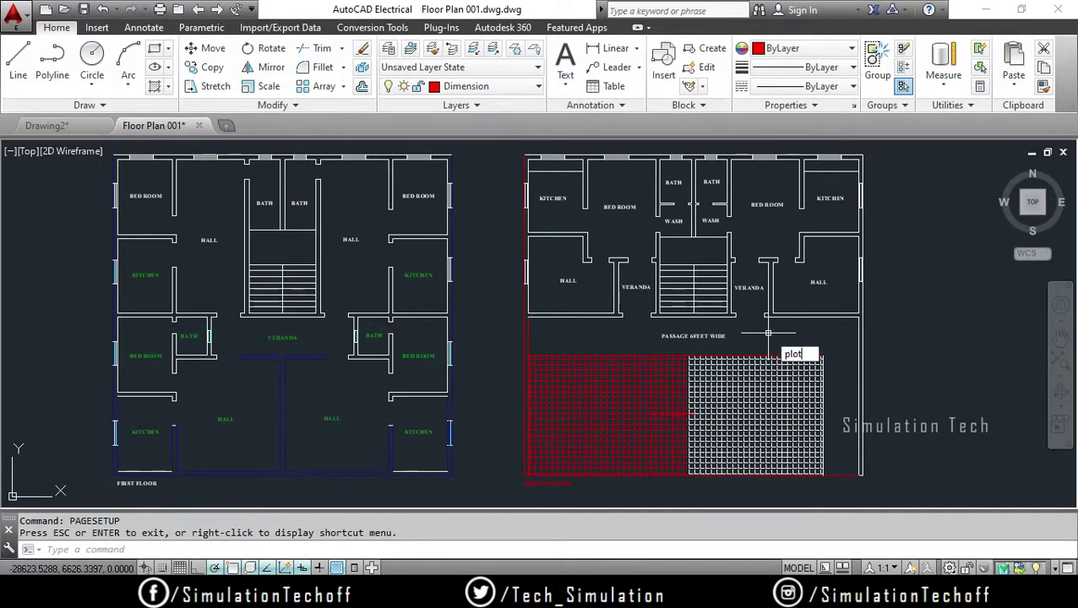
key("Return")
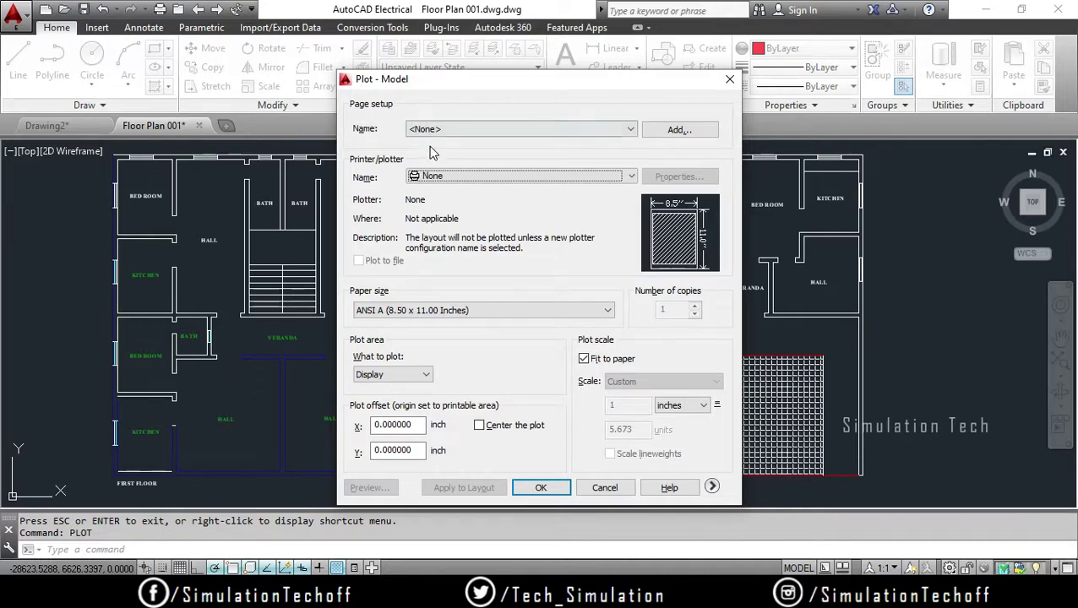
left_click(465, 130)
left_click(478, 165)
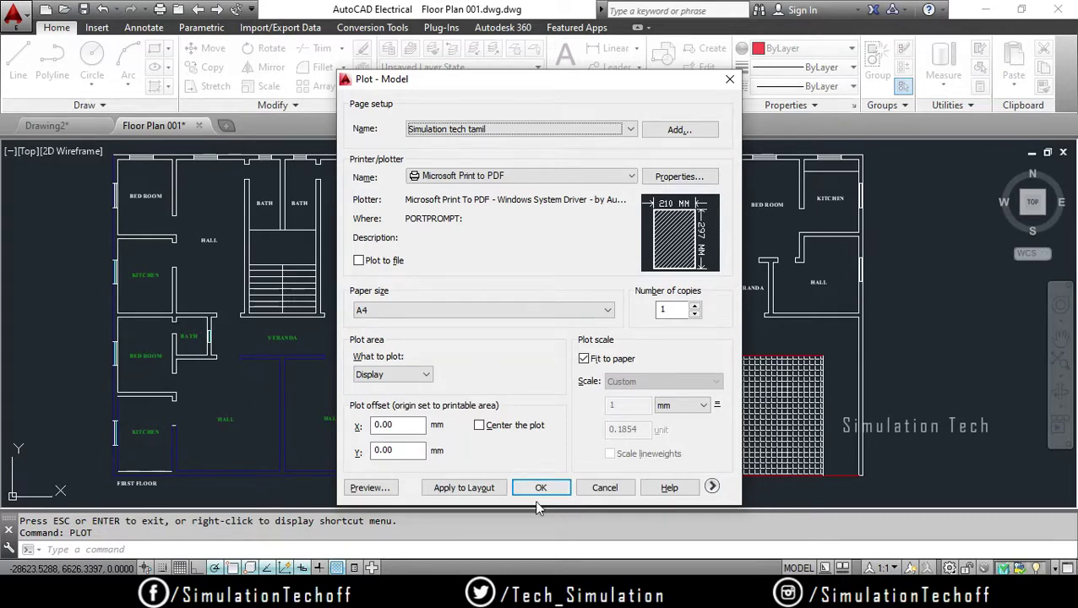
- Preview the sheet, then plot it to Simulation Tech.pdf on the Desktop, overwriting the old file
left_click(368, 489)
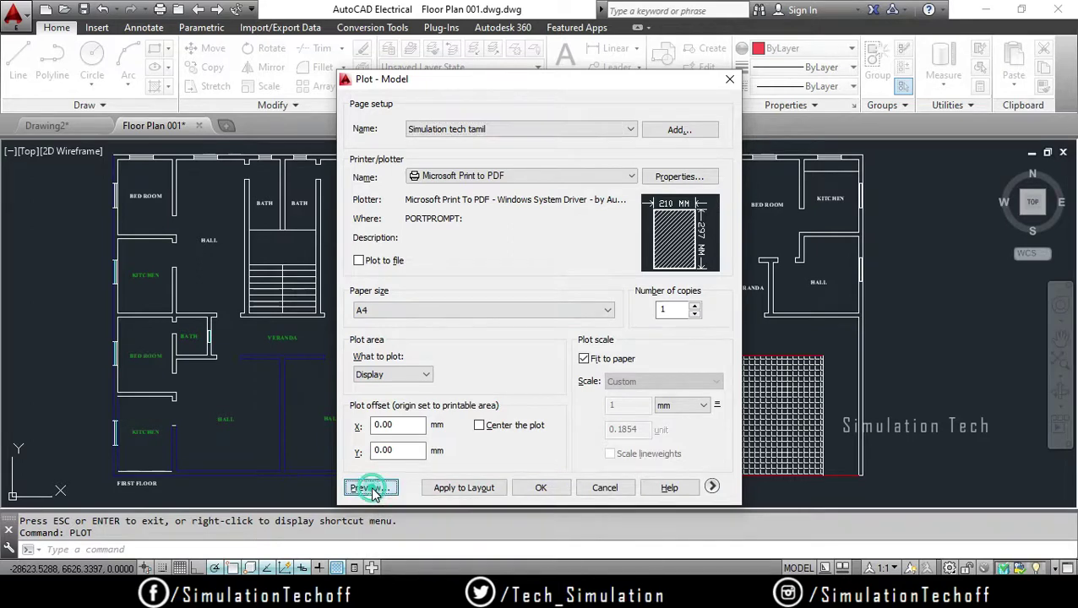
left_click(15, 30)
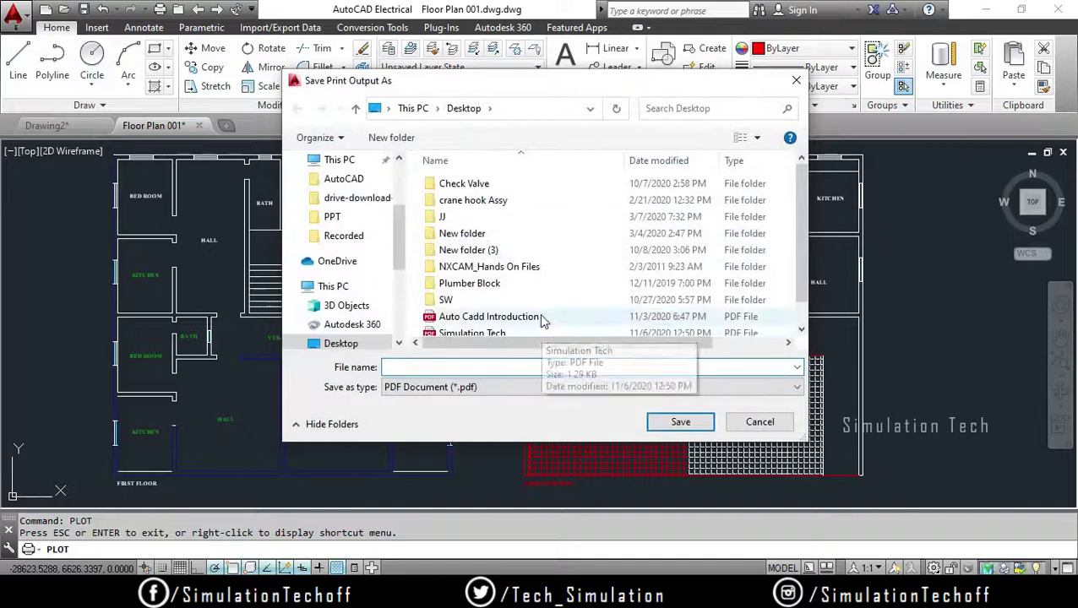
left_click(543, 328)
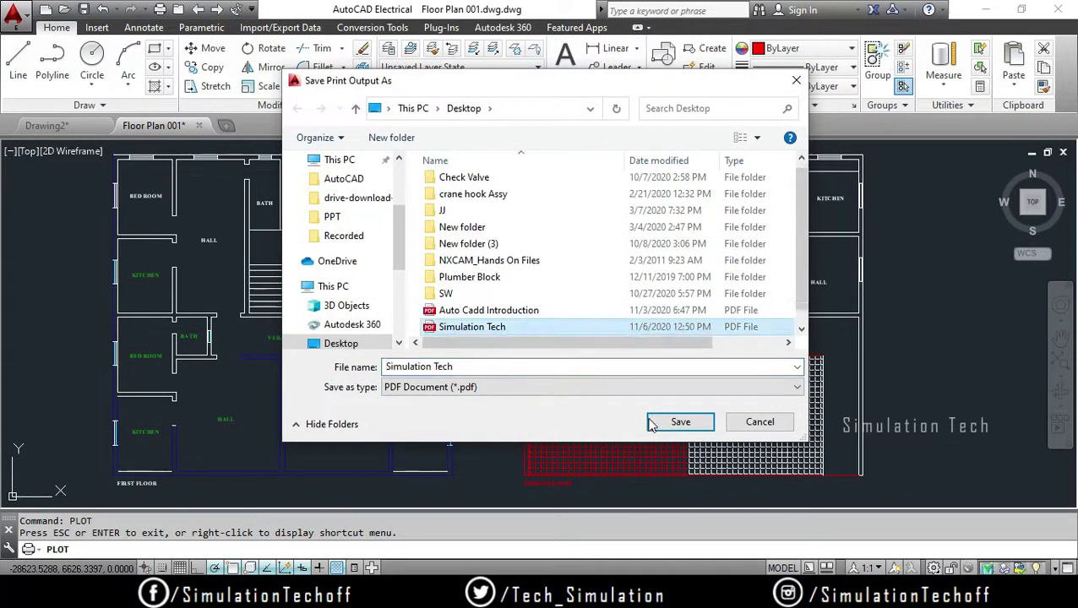
left_click(680, 422)
left_click(585, 303)
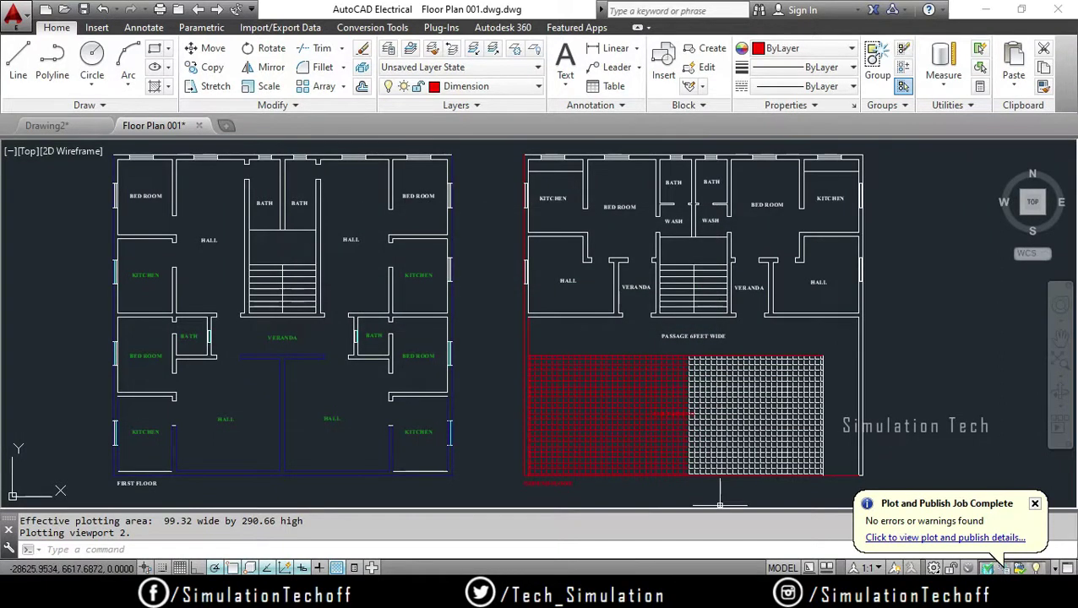
- Show the desktop and open Simulation Tech.pdf in Microsoft Edge
right_click(799, 591)
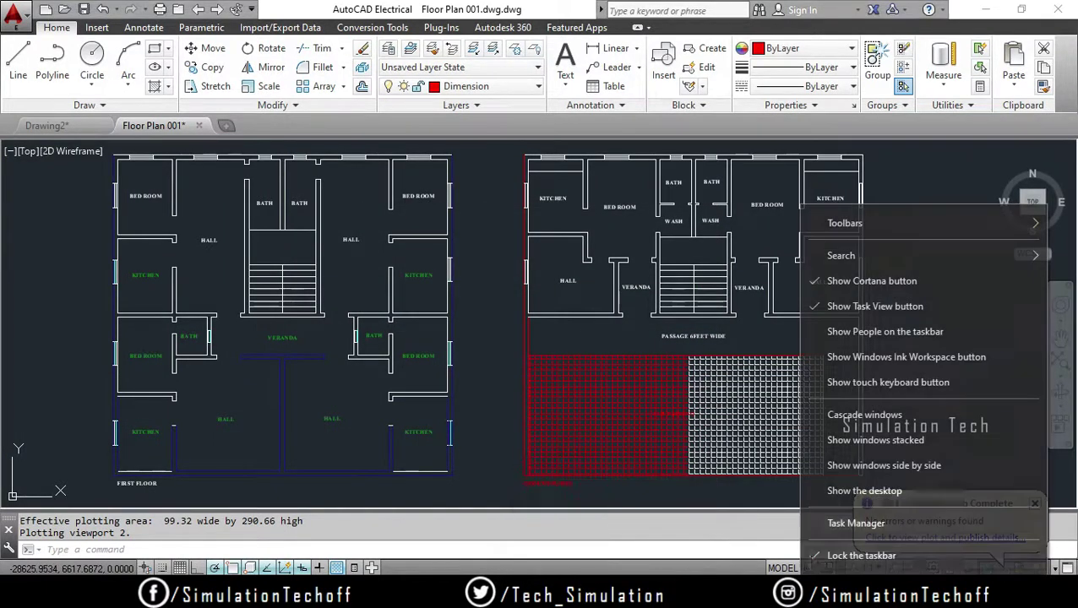
left_click(837, 493)
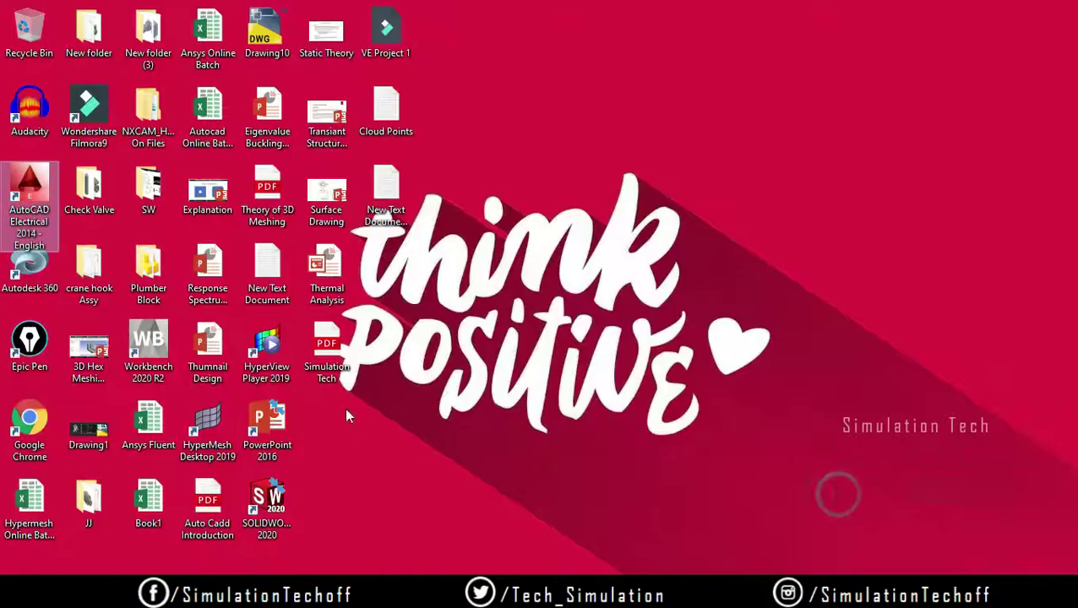
double_click(324, 348)
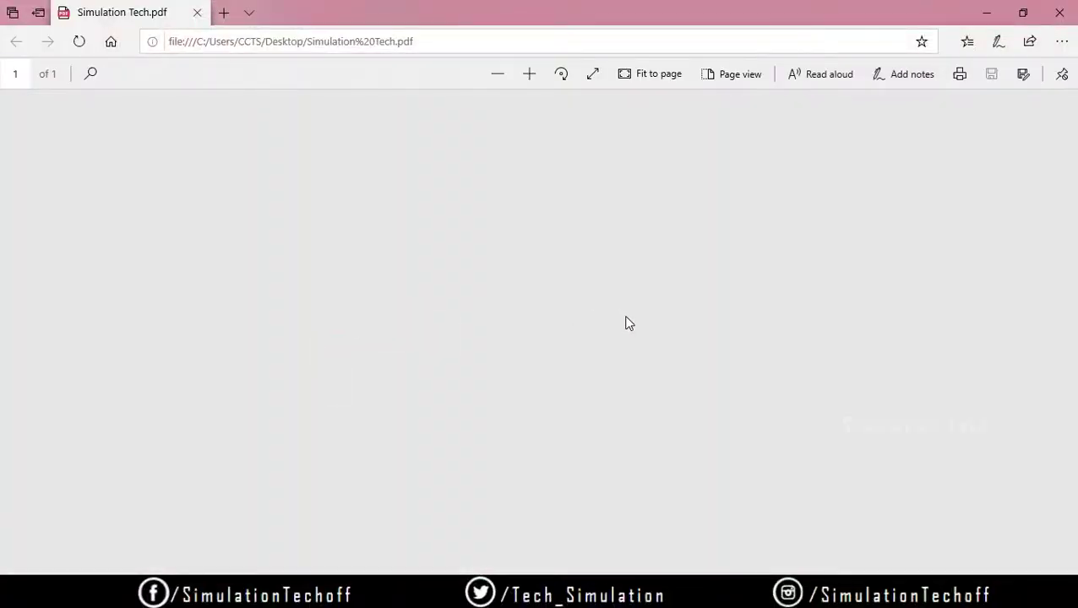
- Zoom in on the black-and-white floor plans to inspect them, then close Edge
scroll(519, 409, "down", 2)
scroll(515, 355, "down", 1)
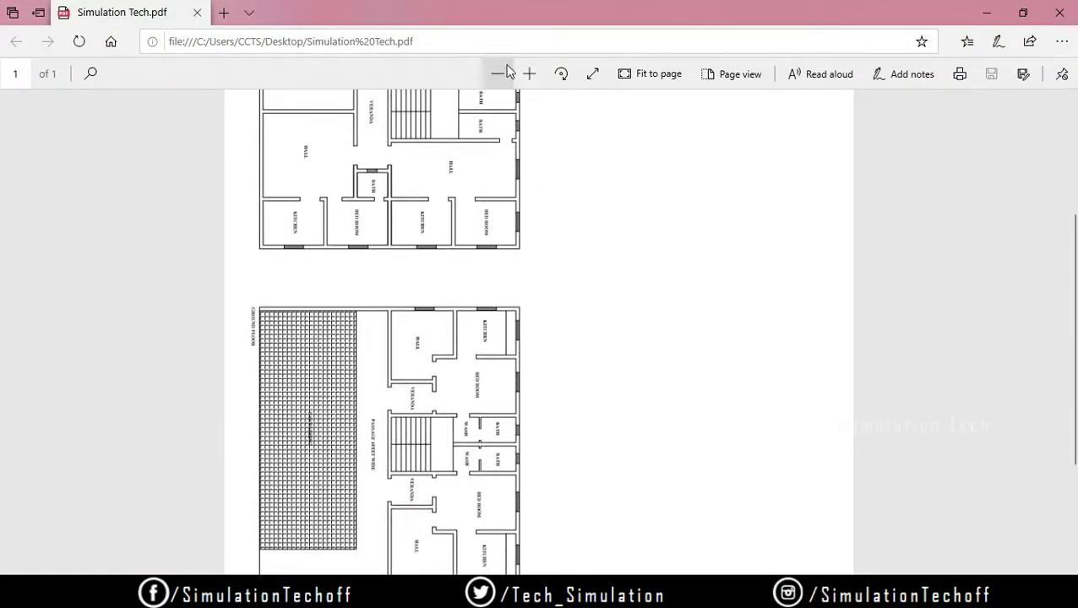
left_click(529, 74)
left_click(529, 75)
left_click(529, 80)
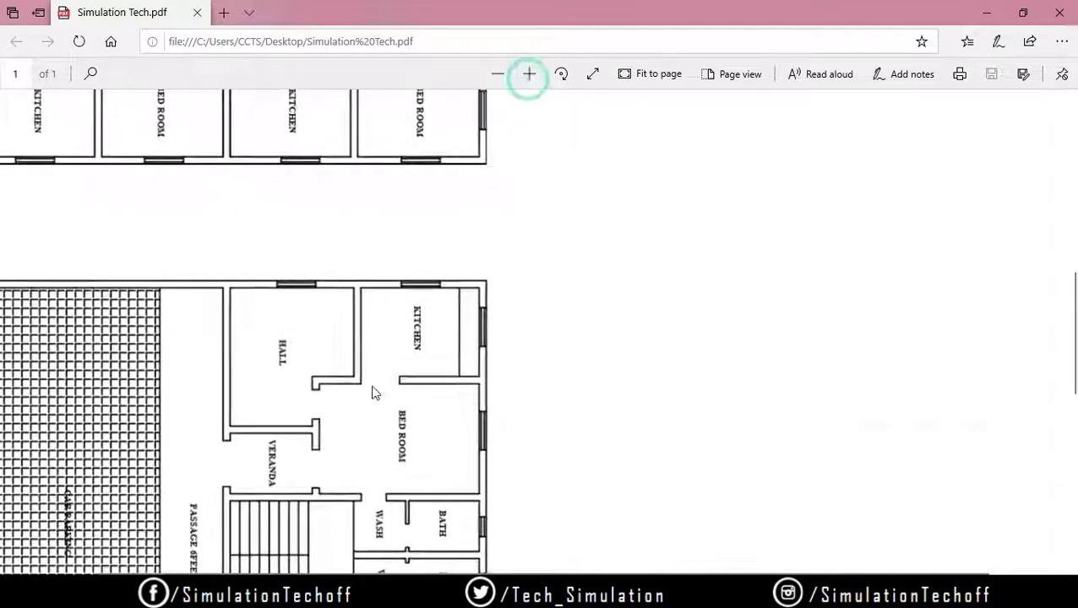
scroll(373, 390, "down", 5)
scroll(337, 386, "down", 5)
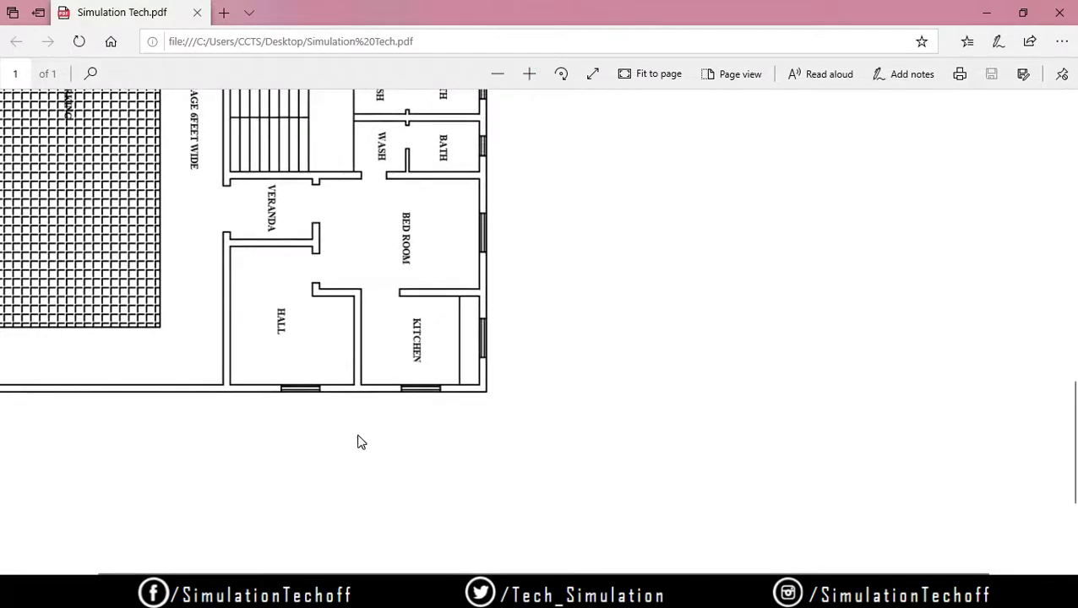
left_click(324, 425)
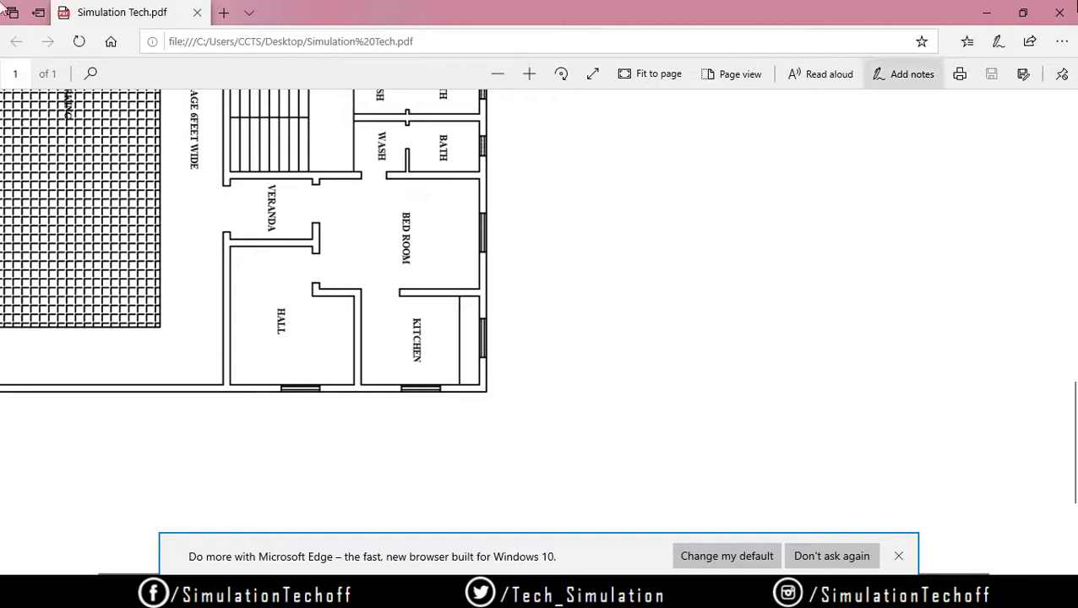
left_click(1060, 12)
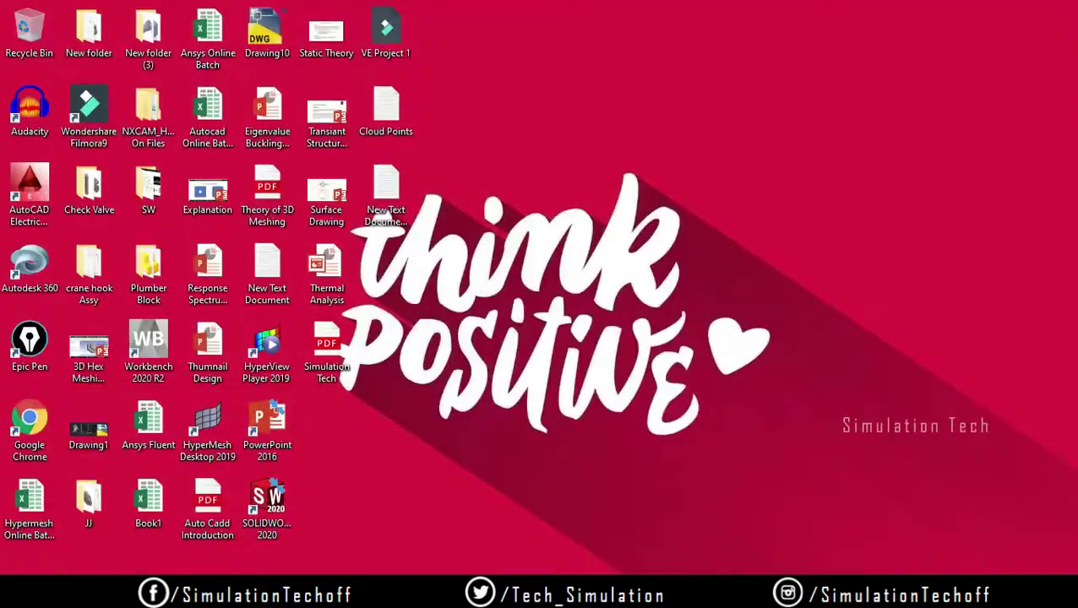
- Restore the Floor Plan 001 drawing from the taskbar and maximize its window
left_click(663, 534)
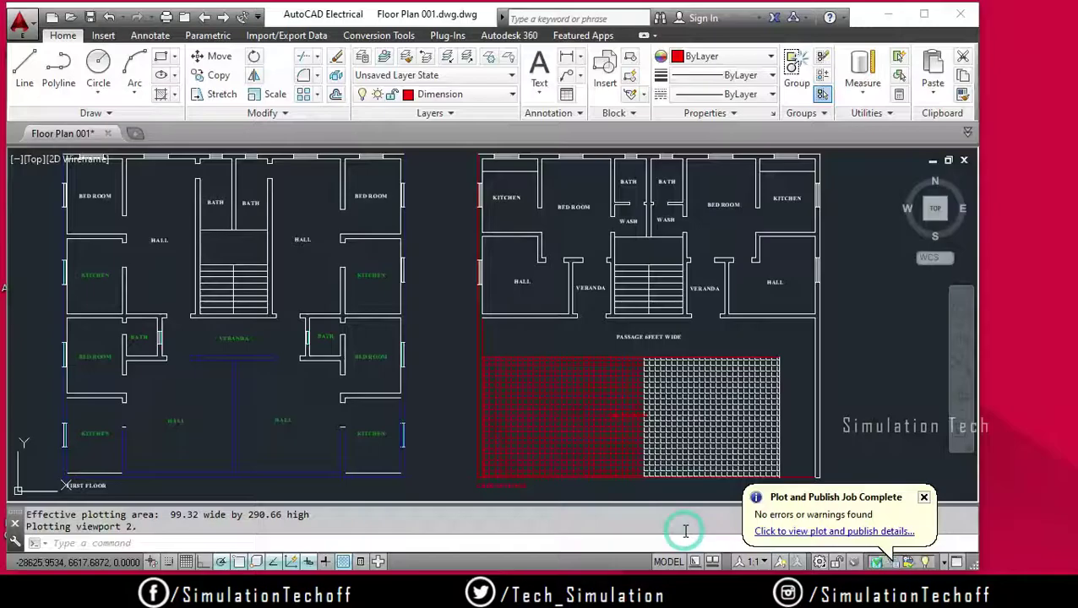
left_click(925, 13)
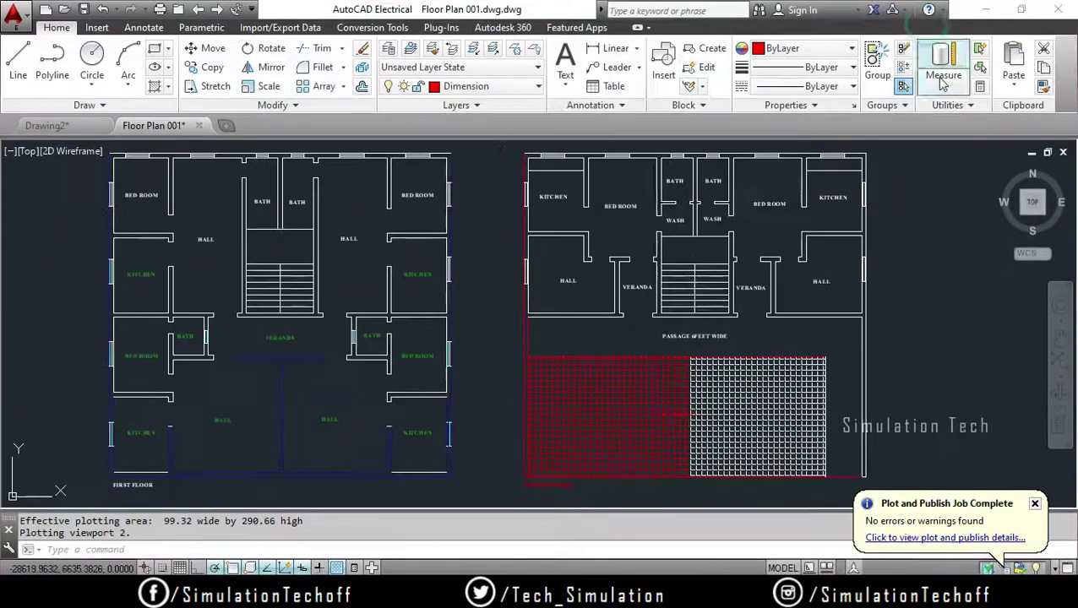